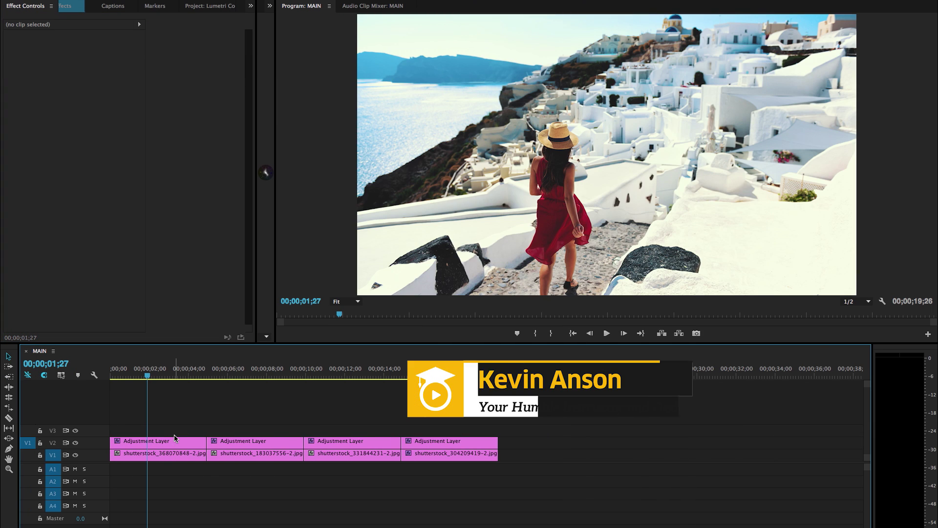
Select the first adjustment layer and toggle its Lumetri Color grade off and on to compare.
click(174, 440)
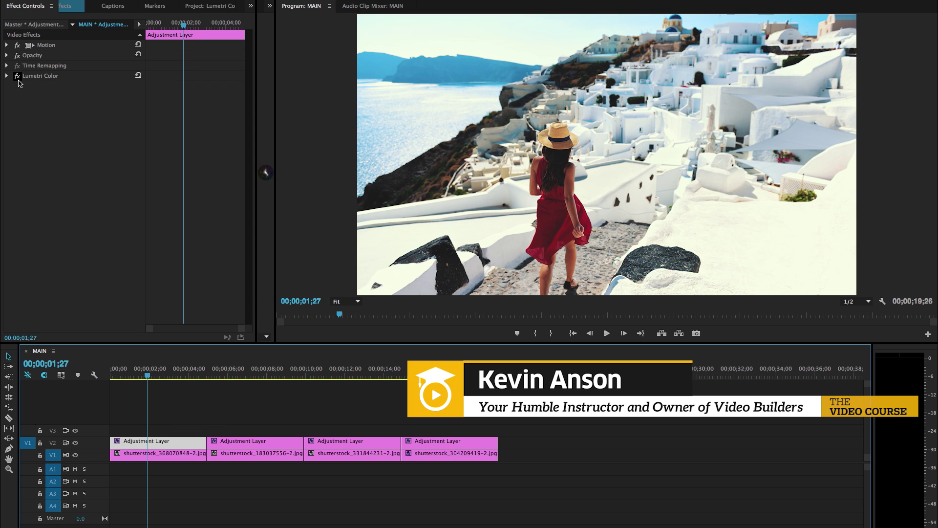
click(18, 76)
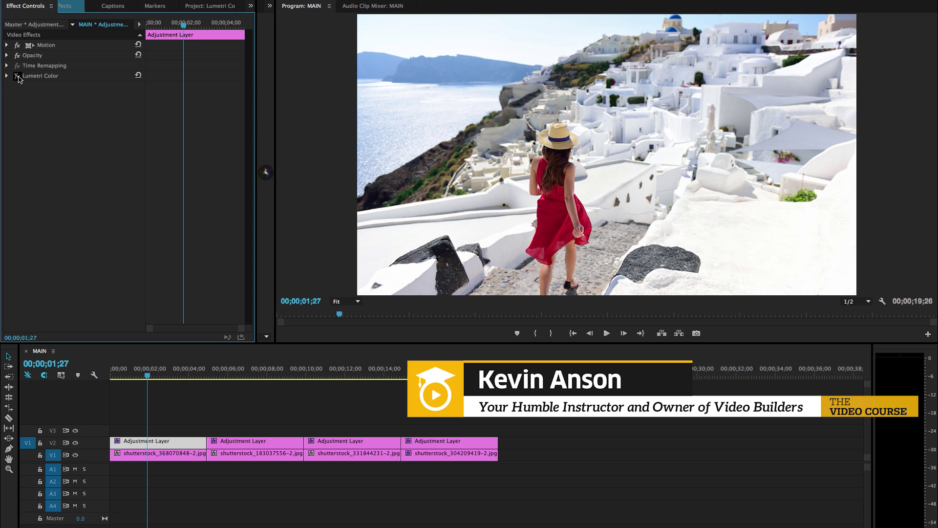
click(18, 76)
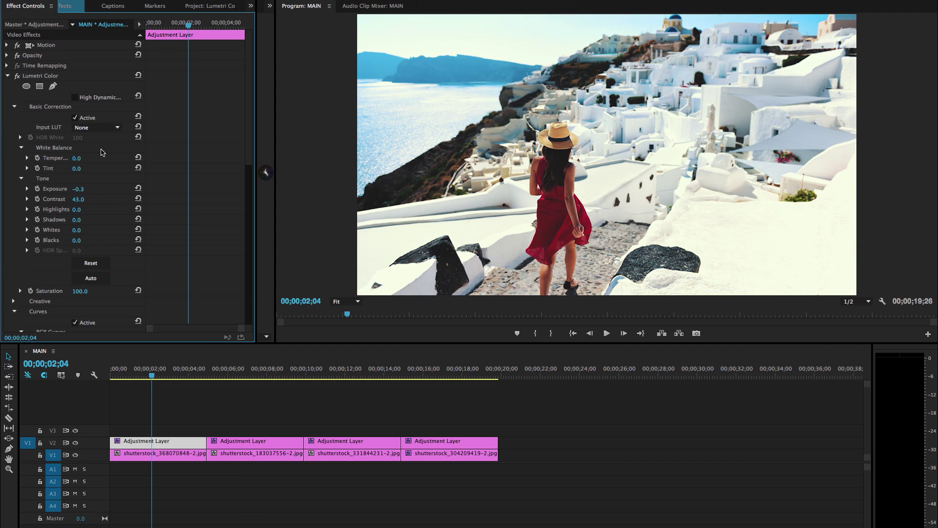
Compare the second and street-shot adjustment layers' Lumetri grades by toggling them off and on.
scroll(101, 152, down, 3)
scroll(102, 152, down, 5)
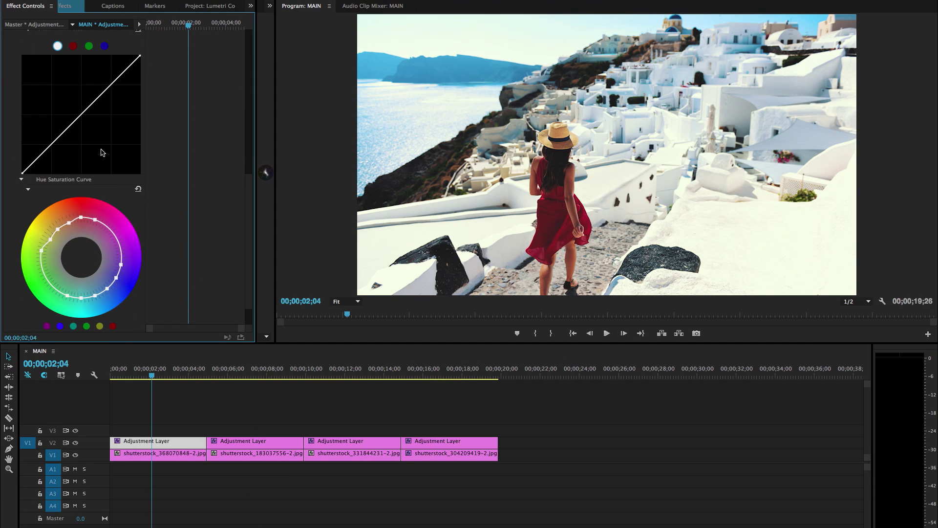
scroll(135, 262, down, 2)
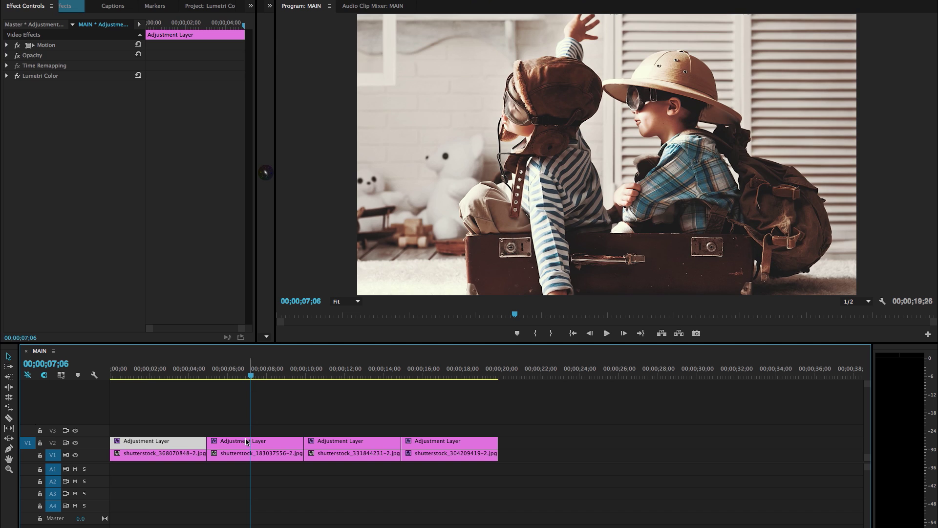
click(246, 441)
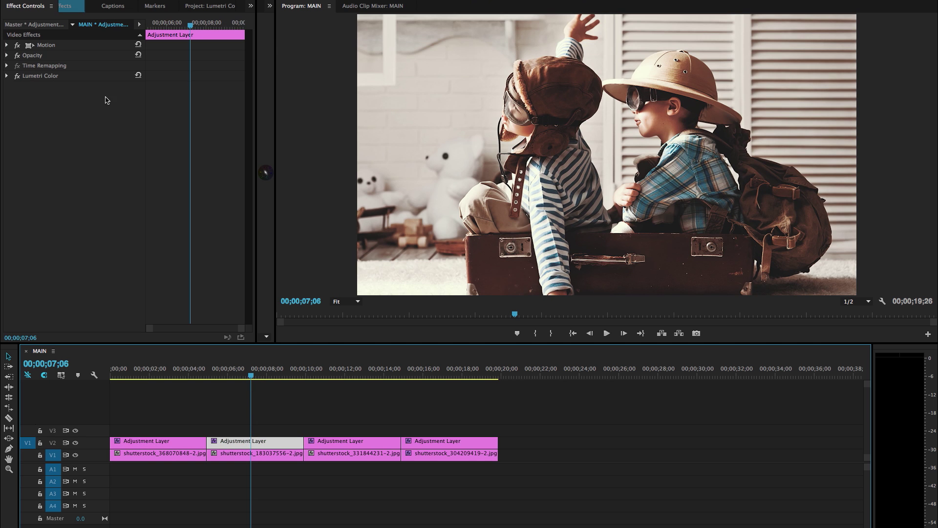
click(18, 77)
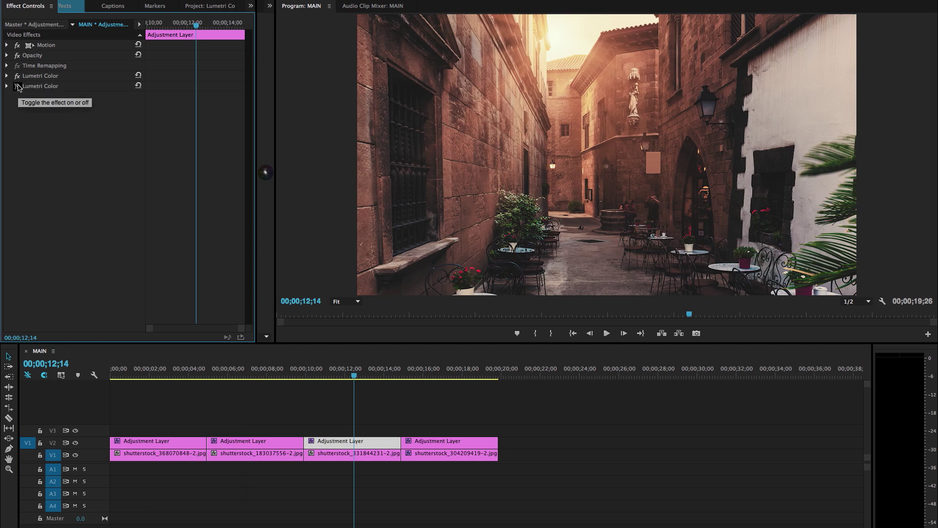
click(18, 76)
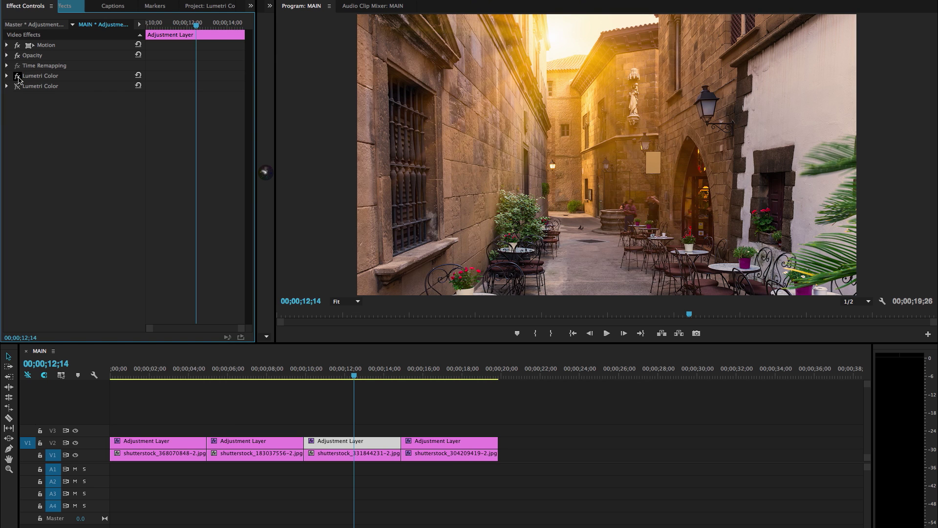
click(18, 76)
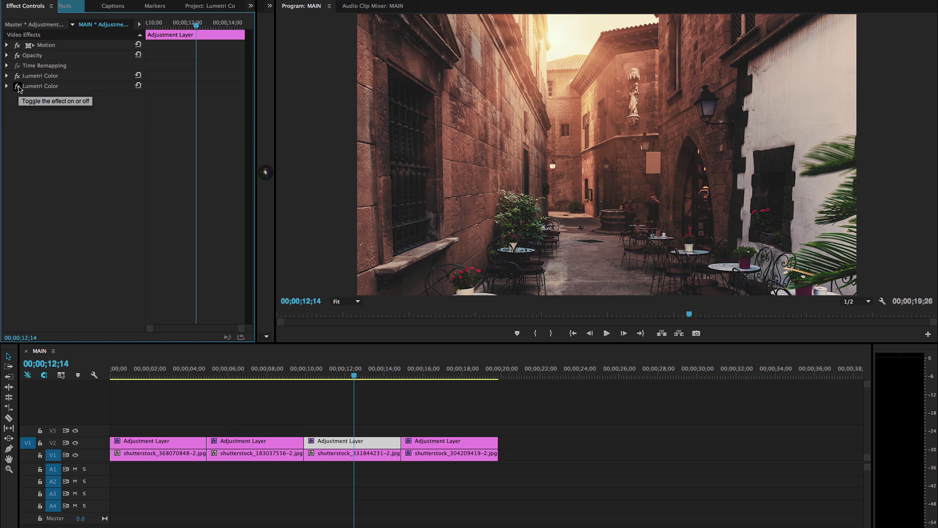
Select the fourth photo's adjustment layer and turn its Lumetri grade off to compare.
click(408, 406)
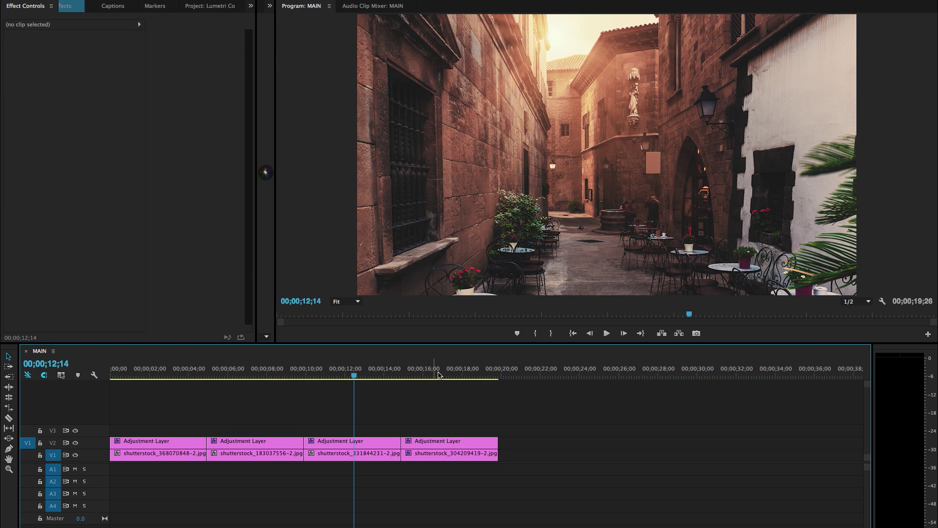
click(436, 376)
click(18, 77)
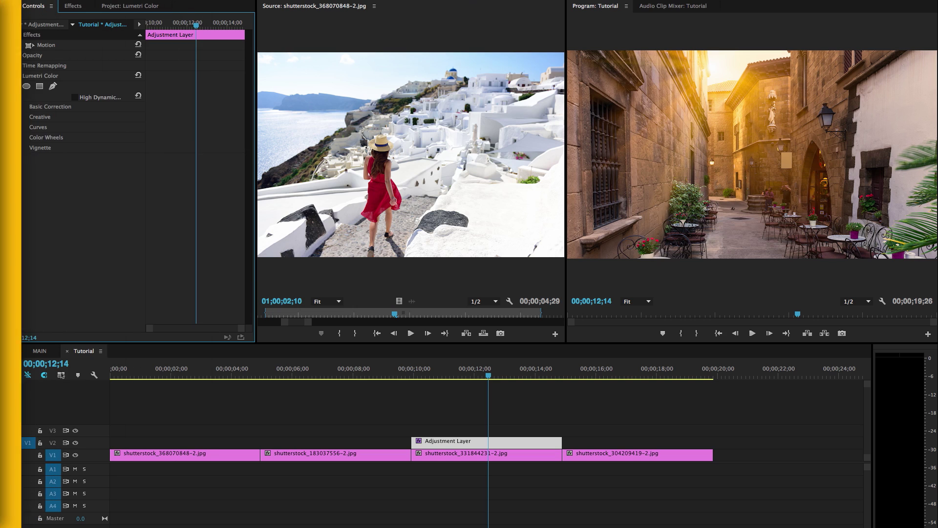
Expand the street shot layer's Lumetri Curves down to the Hue Saturation Curve.
click(14, 128)
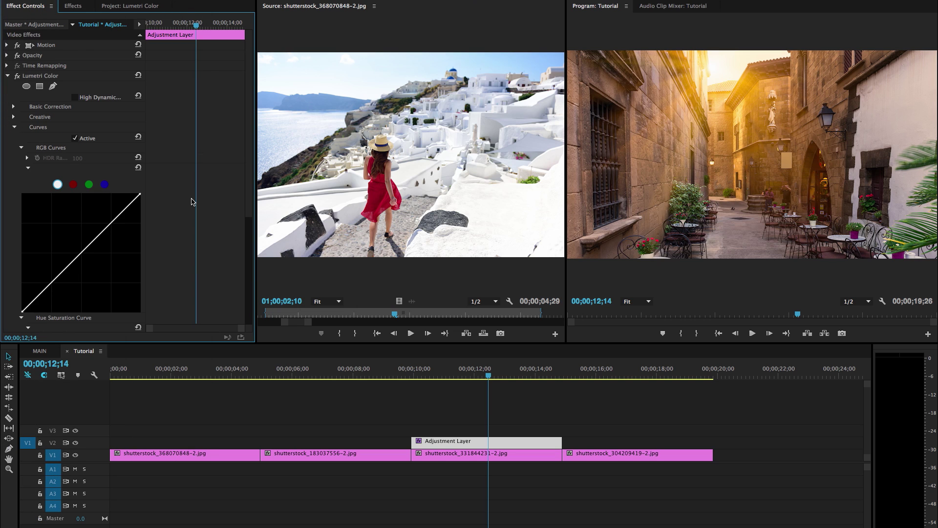
scroll(192, 202, down, 6)
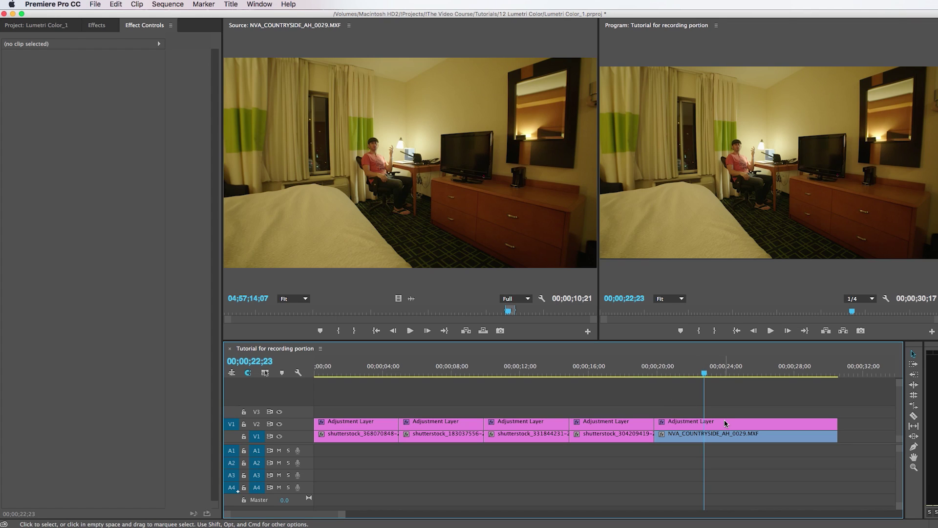
On the hotel-room clip's adjustment layer, reset Basic Correction Temperature to 0.0.
click(726, 423)
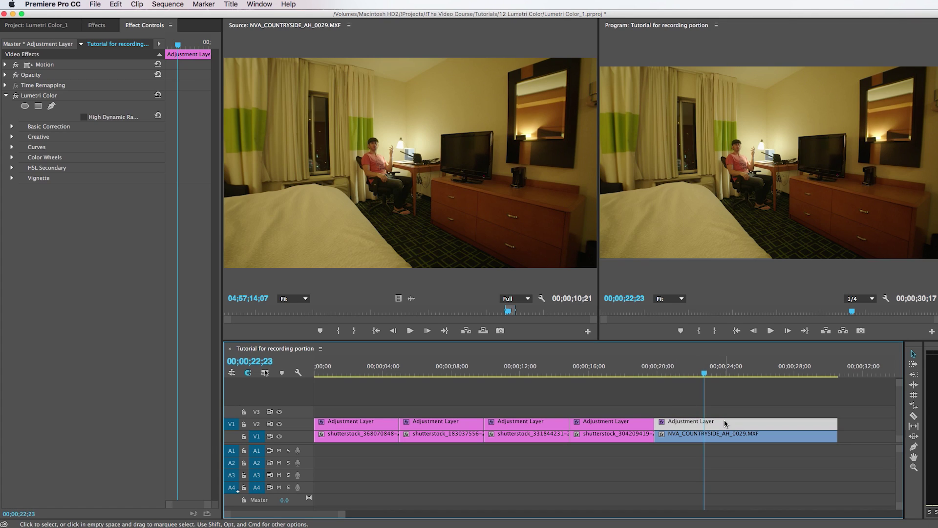
click(12, 126)
drag(85, 189, 87, 188)
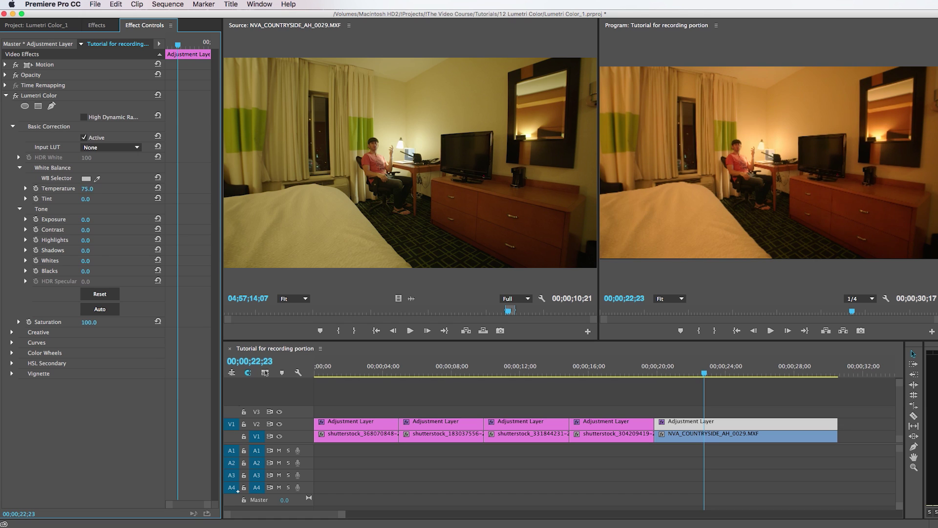
key(super+z)
click(11, 342)
In RGB Curves, pull down the red and green highlights and boost the blue highlights.
scroll(143, 287, down, 5)
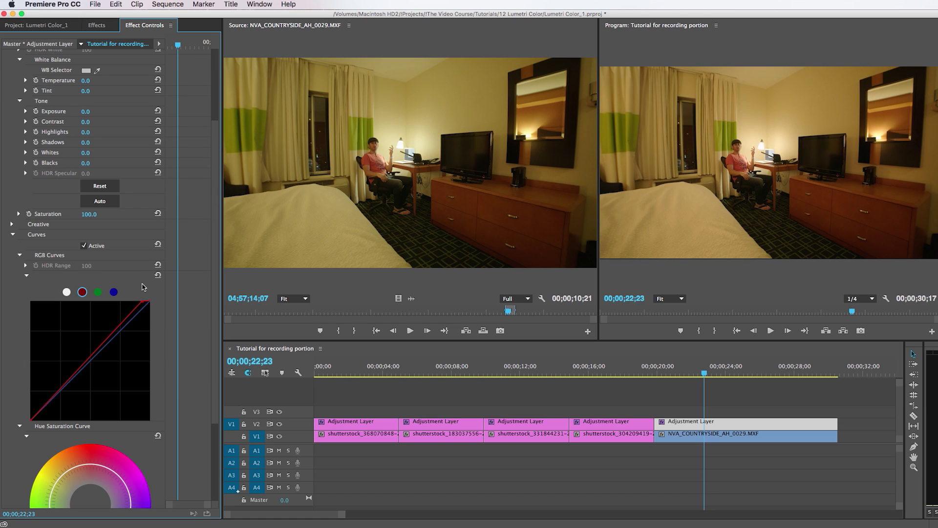
drag(145, 303, 144, 315)
click(97, 292)
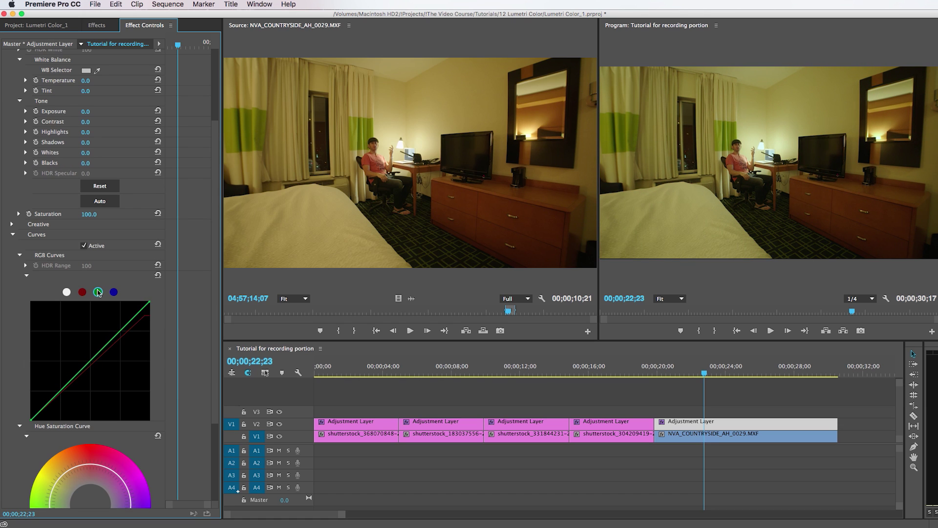
drag(149, 303, 152, 321)
click(116, 293)
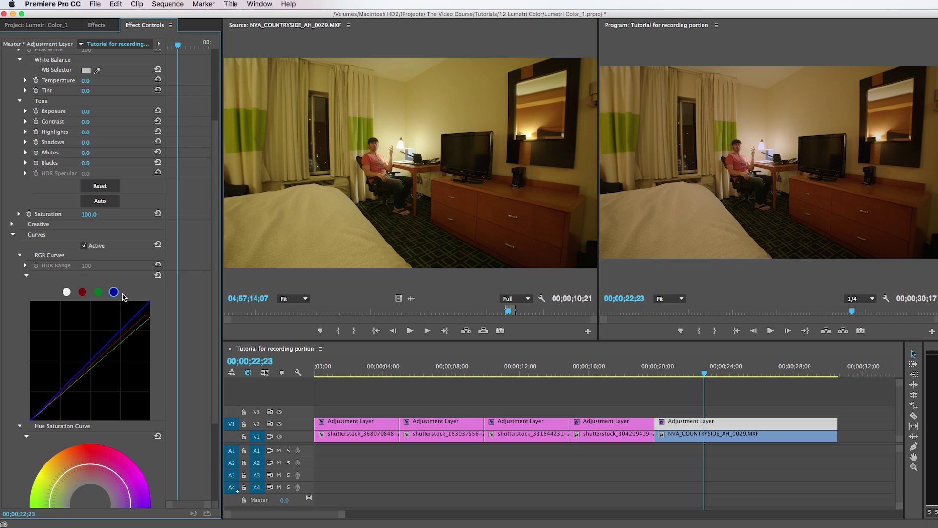
drag(150, 303, 120, 294)
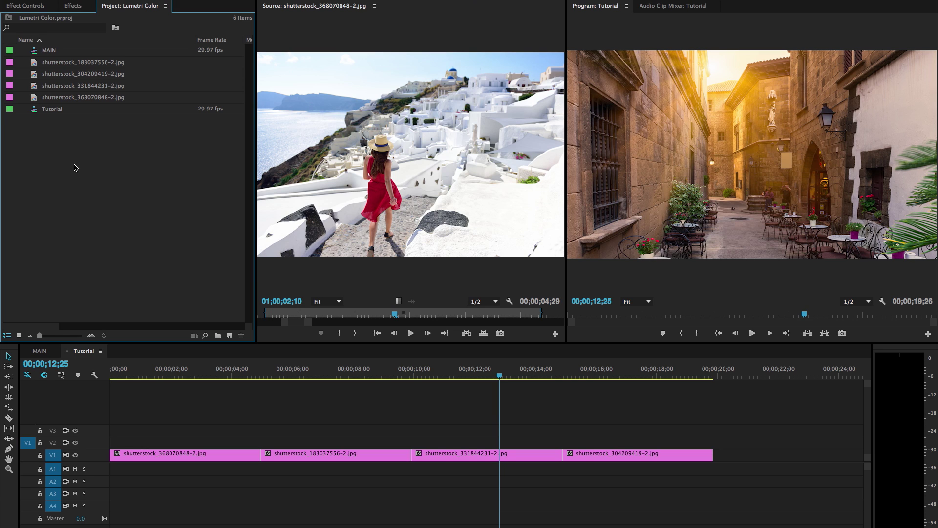
Create a 1920x1080 adjustment layer and place it on V2 above the street photo.
right_click(76, 167)
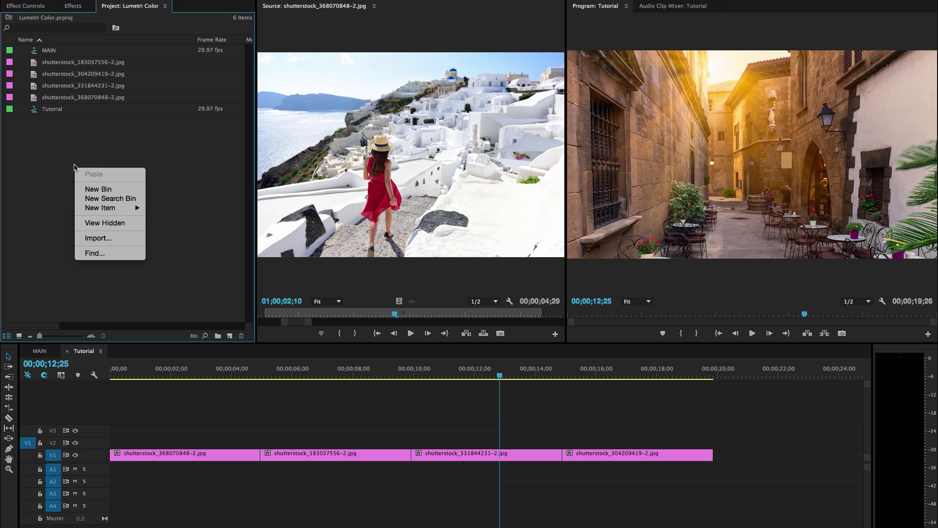
mouse_move(121, 209)
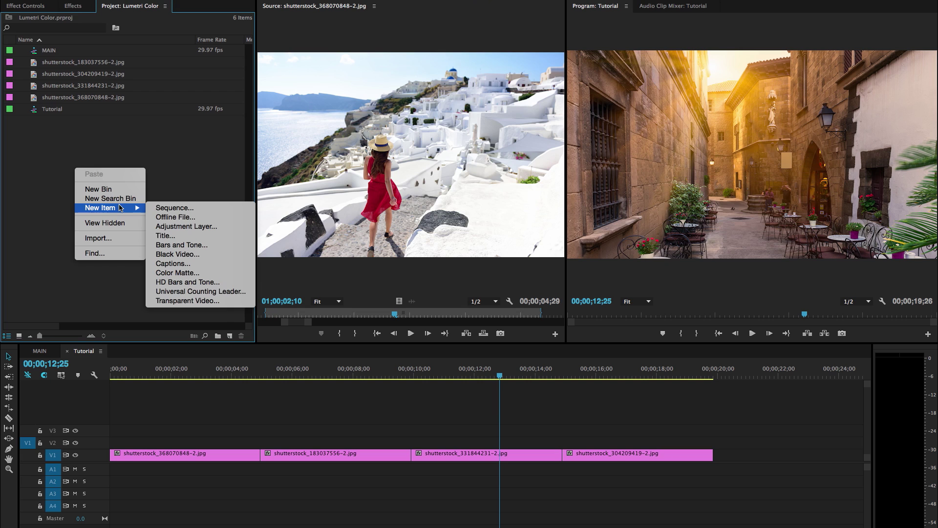
click(186, 226)
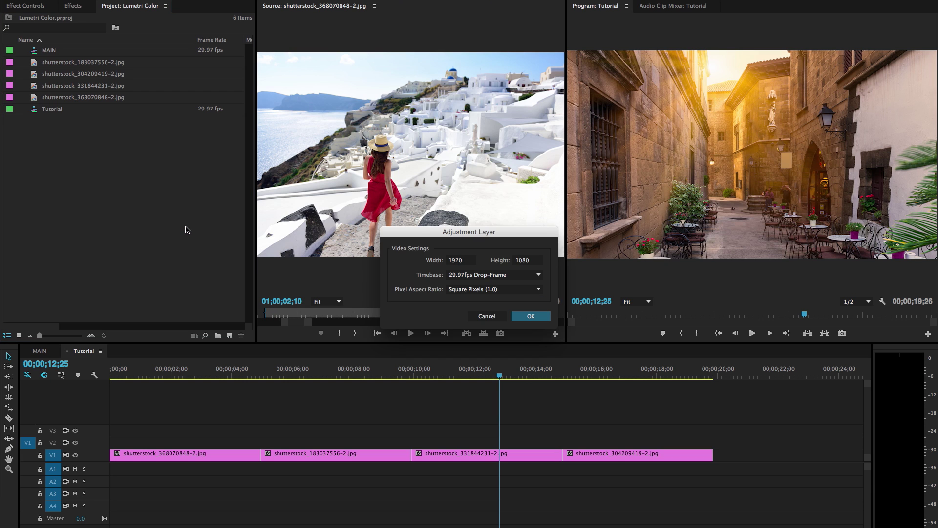
key(Return)
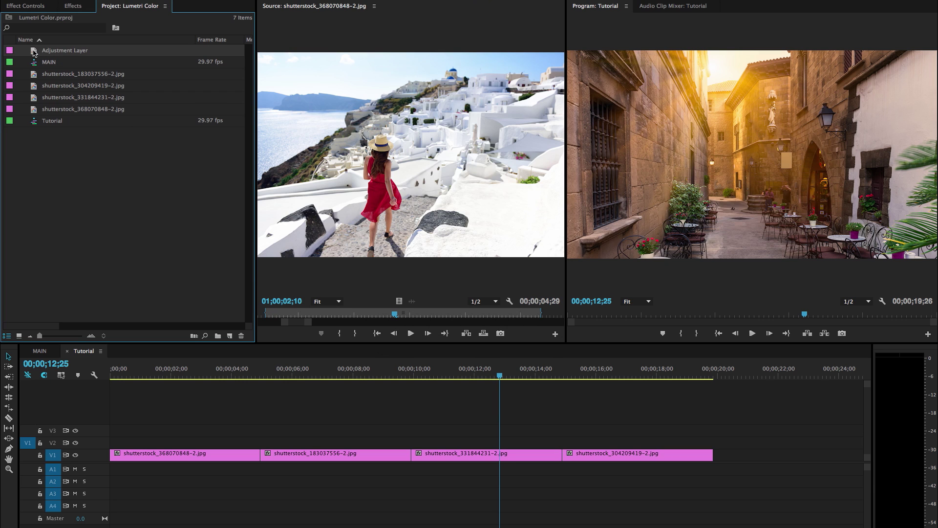
drag(37, 51, 416, 442)
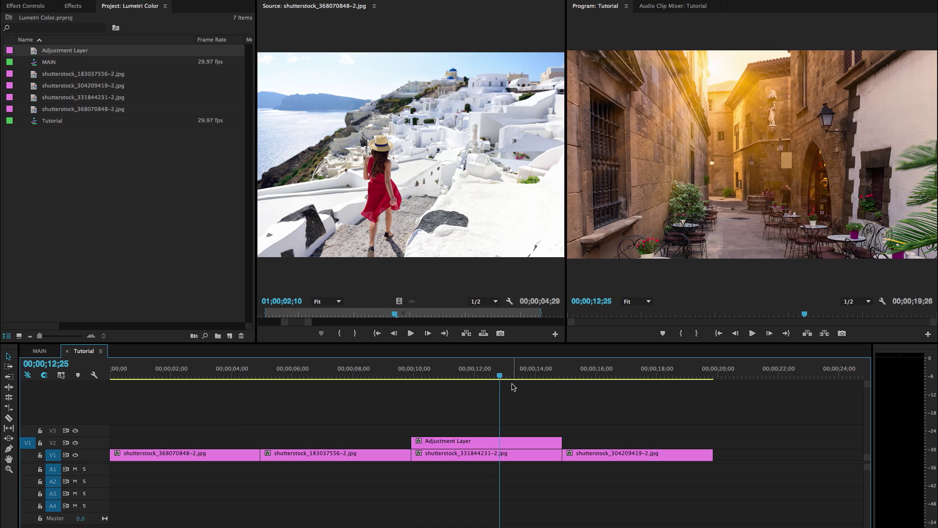
click(490, 374)
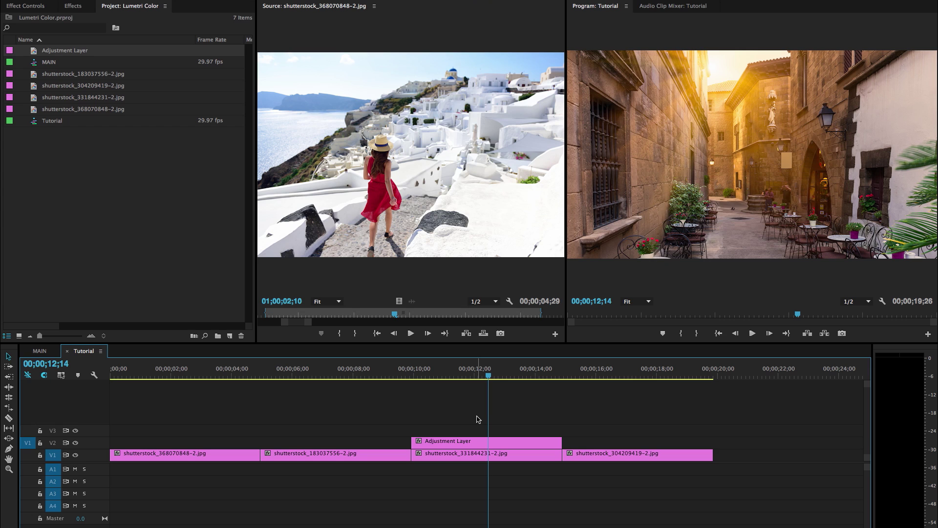
click(477, 443)
Search Effects for 'lumetri c' and apply Lumetri Color to the new adjustment layer.
click(26, 6)
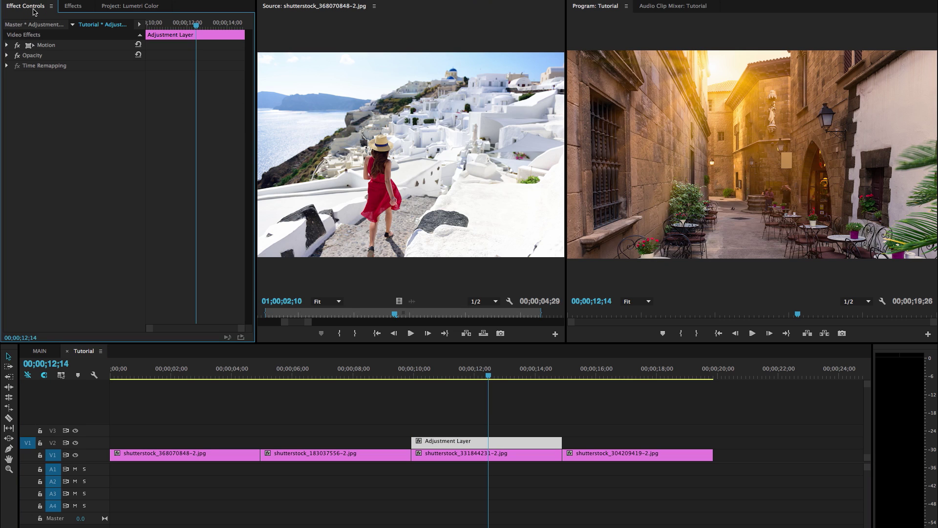
click(73, 6)
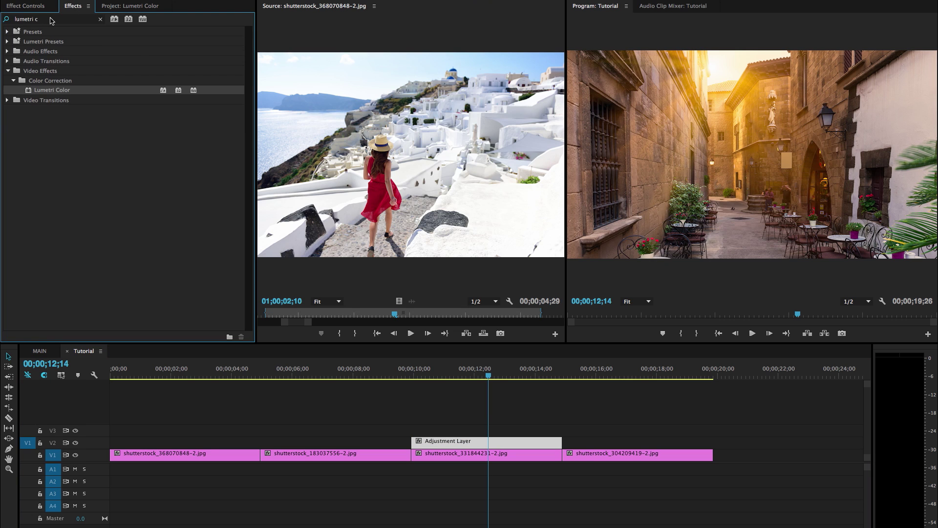
drag(51, 20, 1, 18)
text(lume)
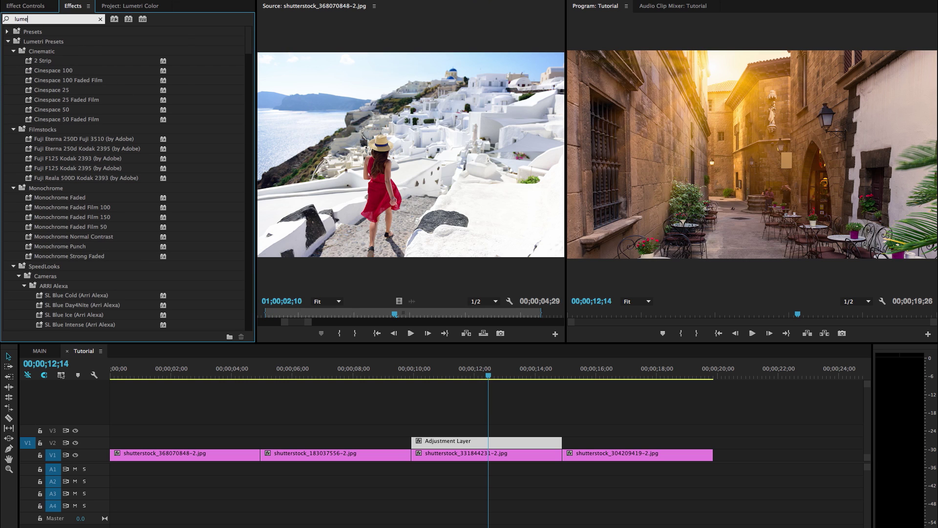
text(tri c)
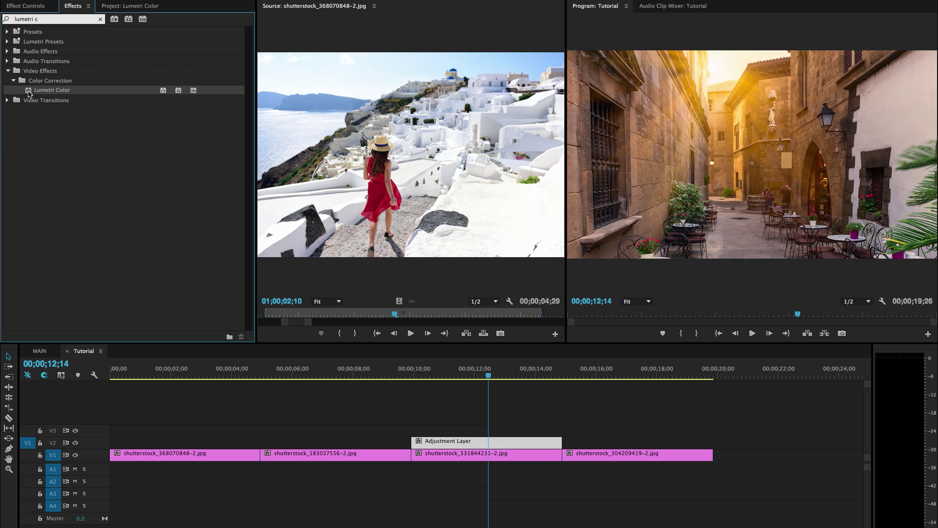
drag(30, 93, 459, 449)
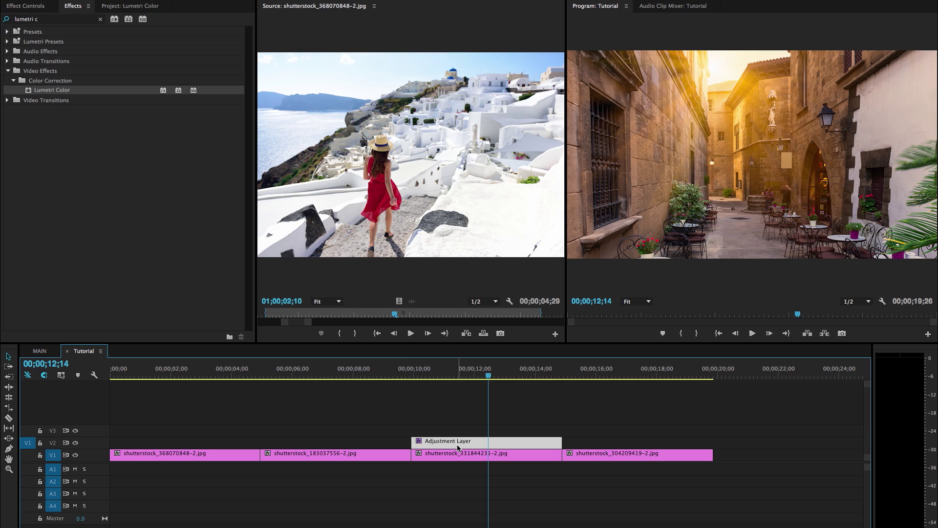
Expand the layer's Lumetri Color Curves to reveal the RGB and Hue Saturation curves.
click(28, 5)
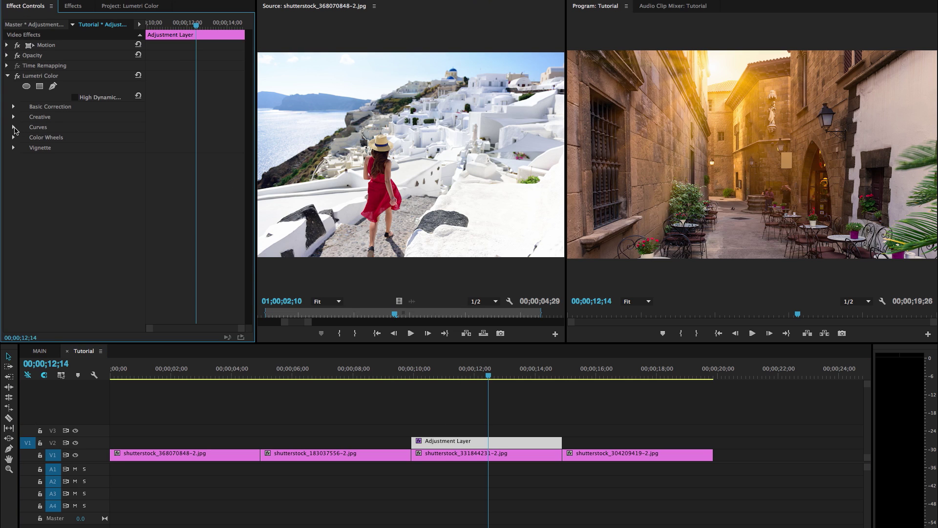
click(14, 128)
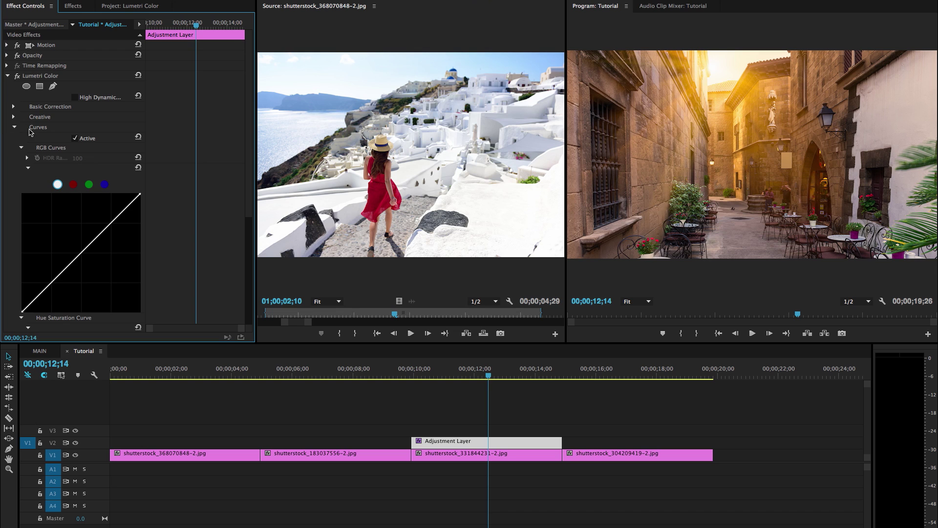
scroll(193, 200, down, 5)
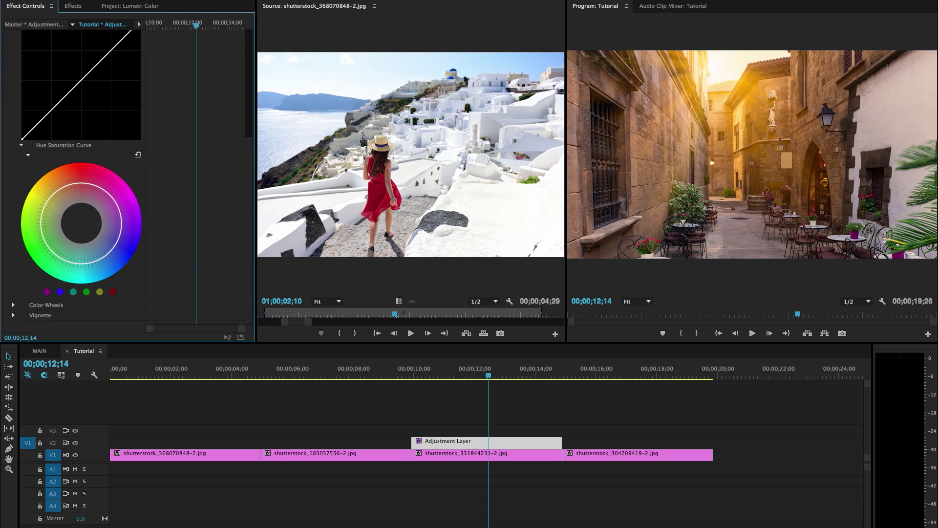
Open Lumetri Scopes and hide the HLS vectorscope, parade and waveform, leaving the YUV vectorscope.
click(264, 1)
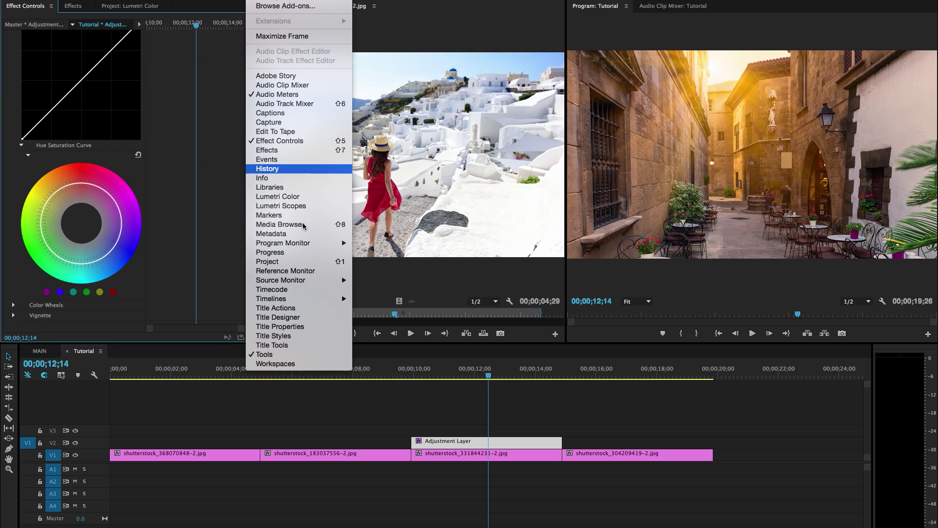
click(316, 206)
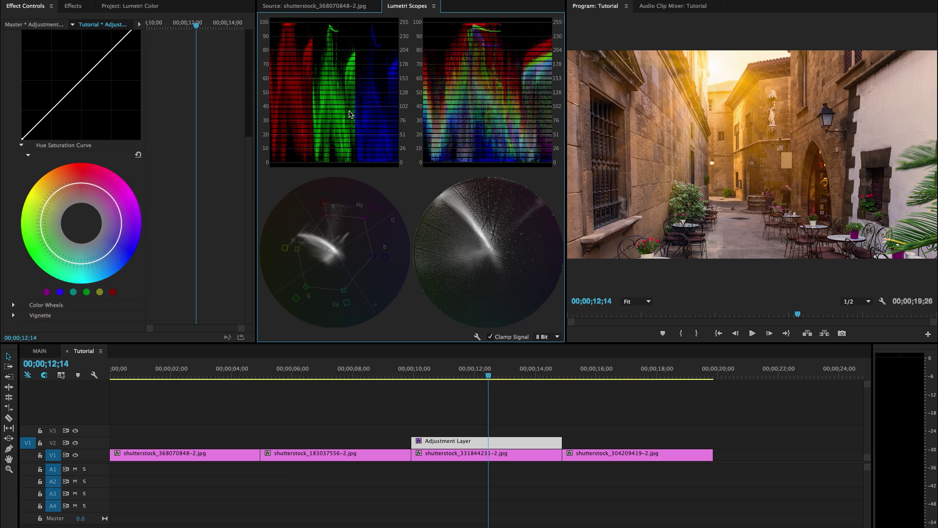
right_click(350, 114)
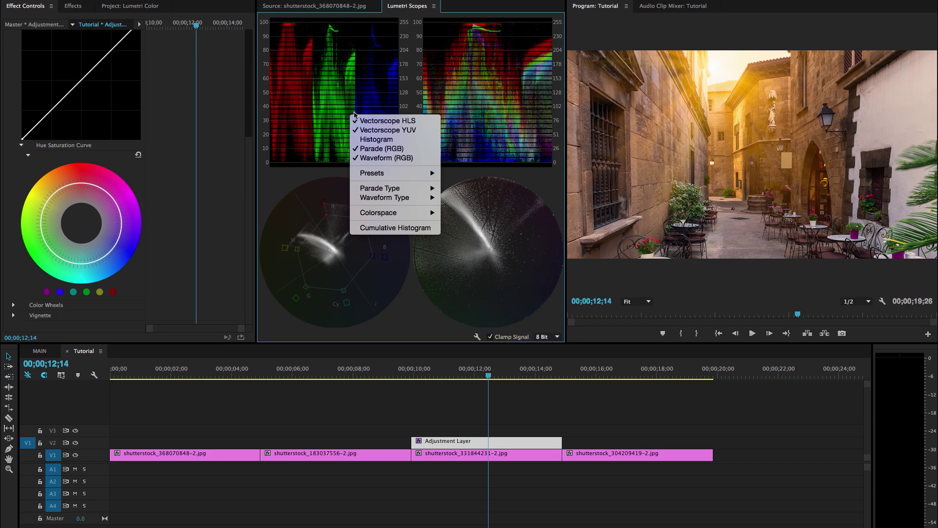
click(374, 120)
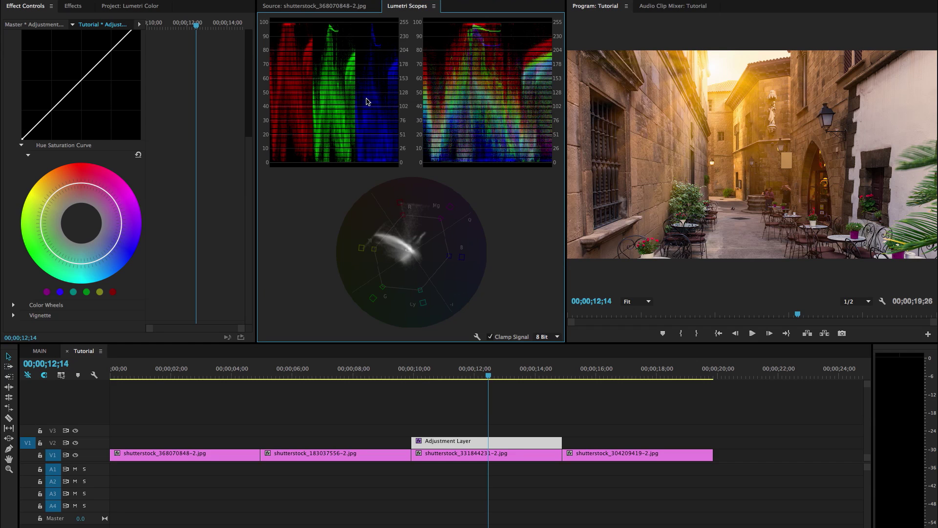
right_click(367, 100)
click(393, 140)
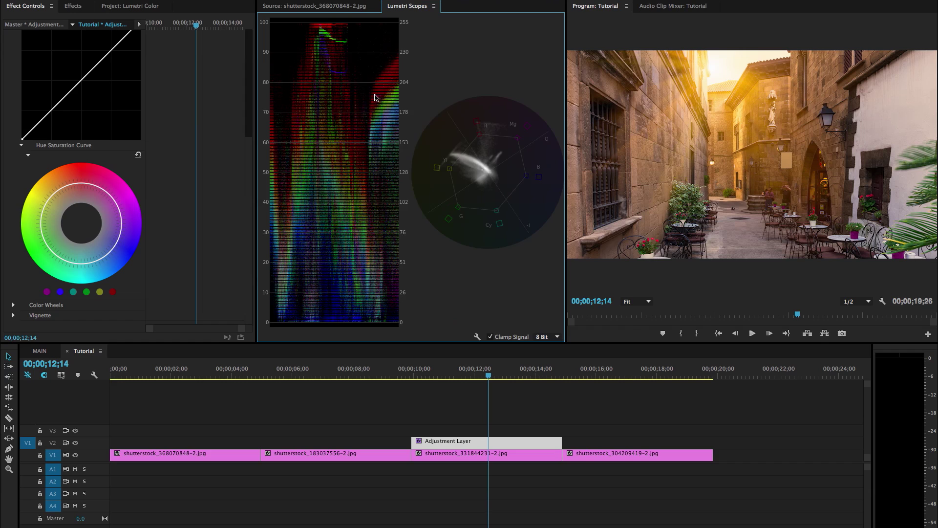
right_click(377, 98)
click(391, 130)
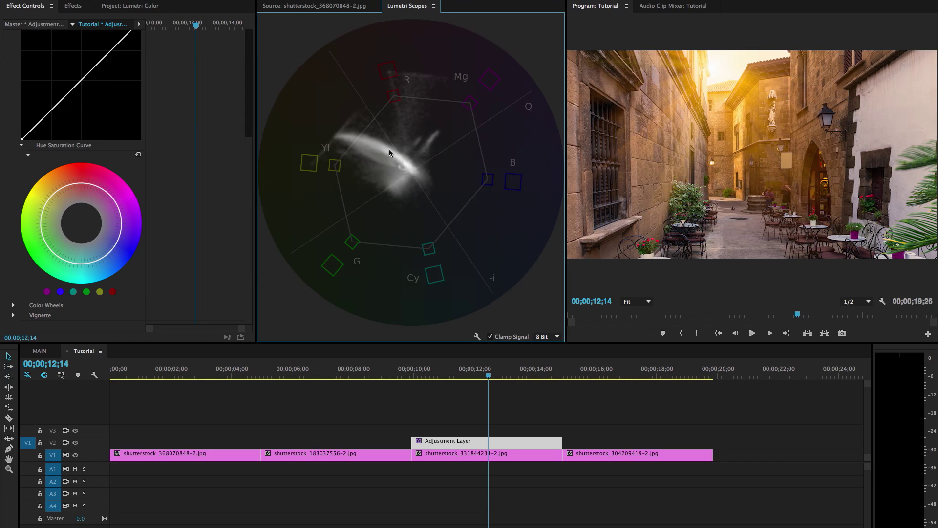
Desaturate the yellows on the Hue Saturation Curve by adding points and pulling yellow inward.
click(100, 292)
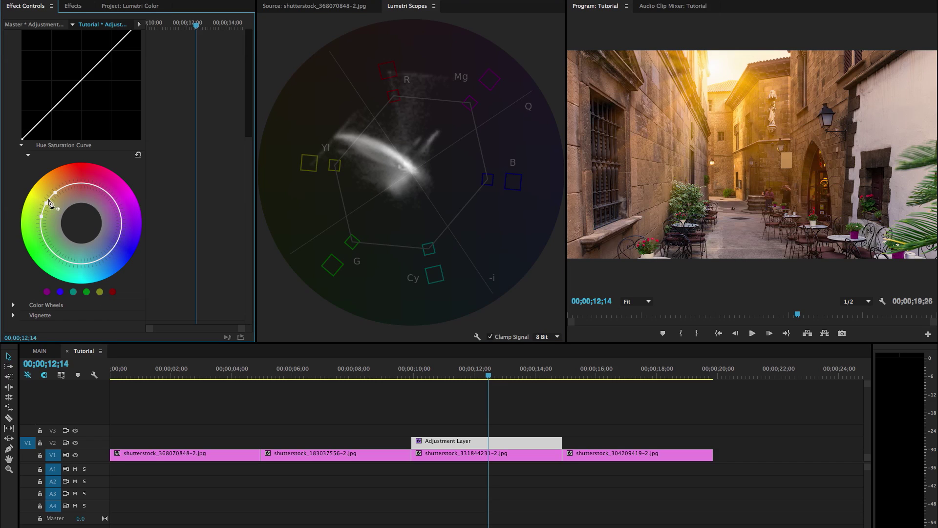
click(65, 186)
click(78, 182)
drag(55, 195, 81, 186)
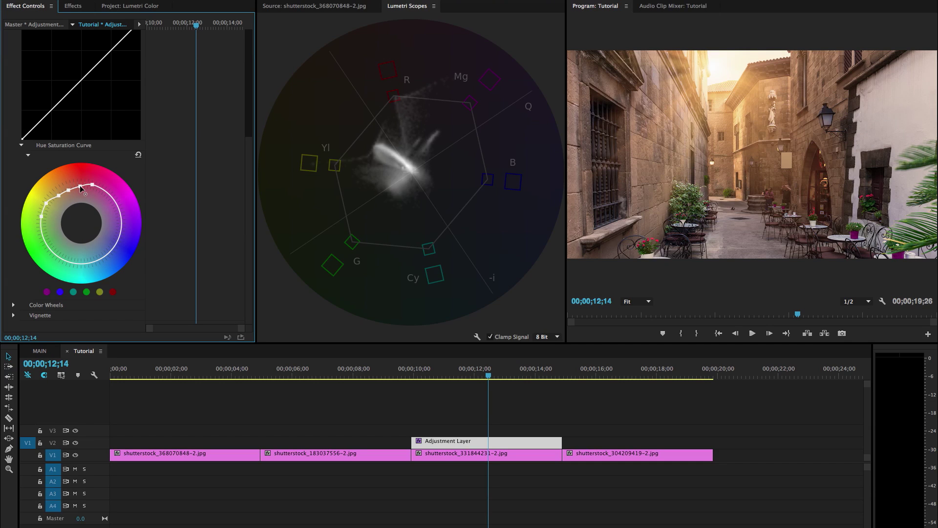
Add an adjustment layer above the first clip and apply Lumetri Color to it.
click(189, 406)
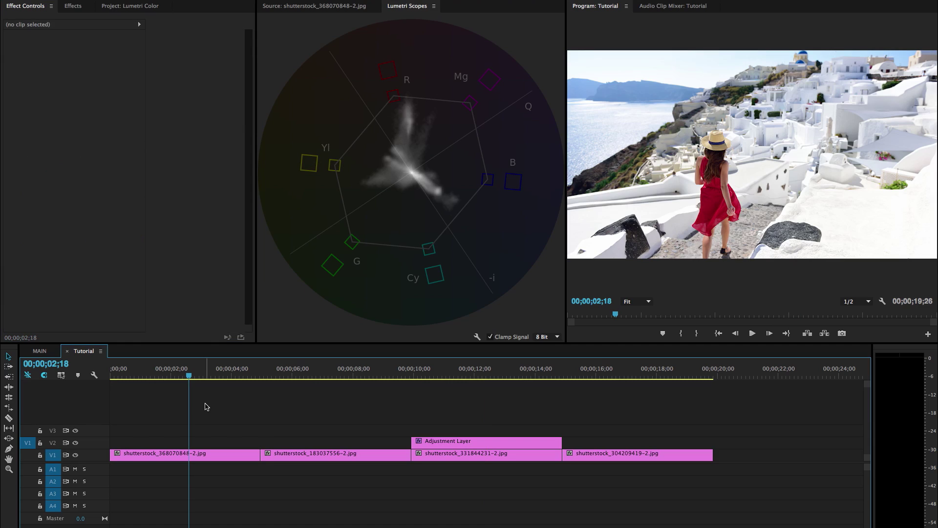
click(202, 459)
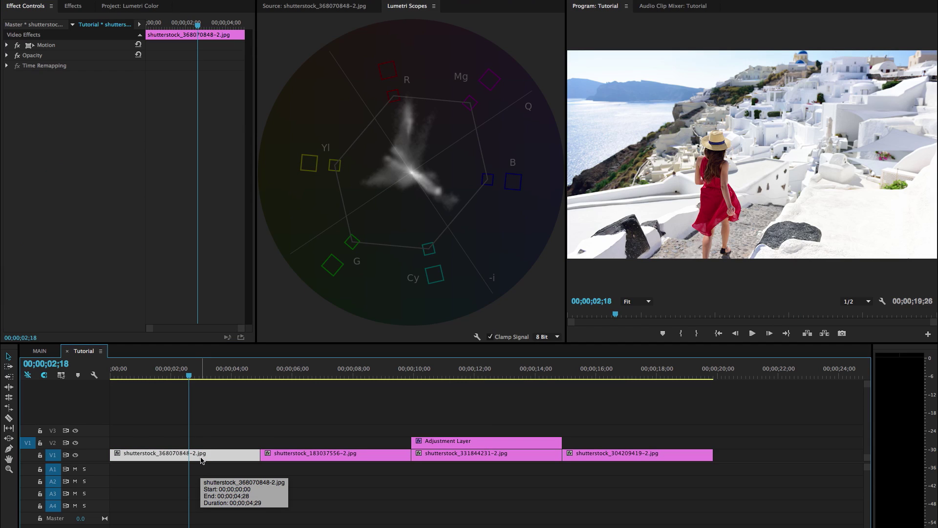
click(125, 7)
drag(46, 55, 110, 444)
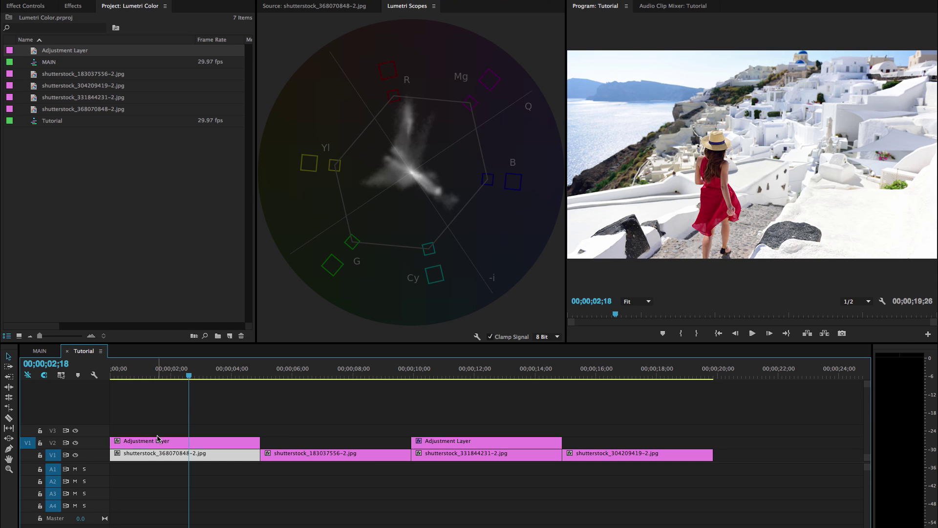
click(73, 6)
double_click(31, 92)
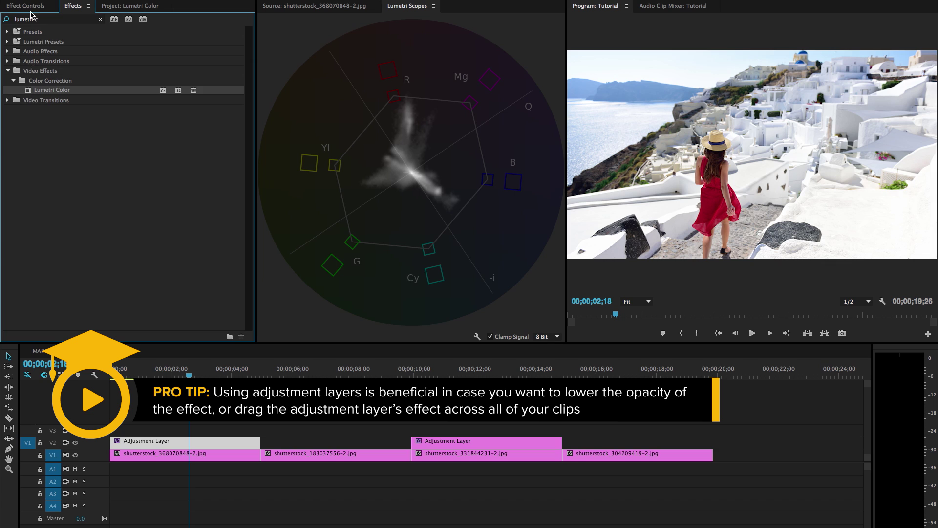
Use the Hue Saturation Curve to desaturate everything except the woman's red dress.
click(25, 6)
click(13, 128)
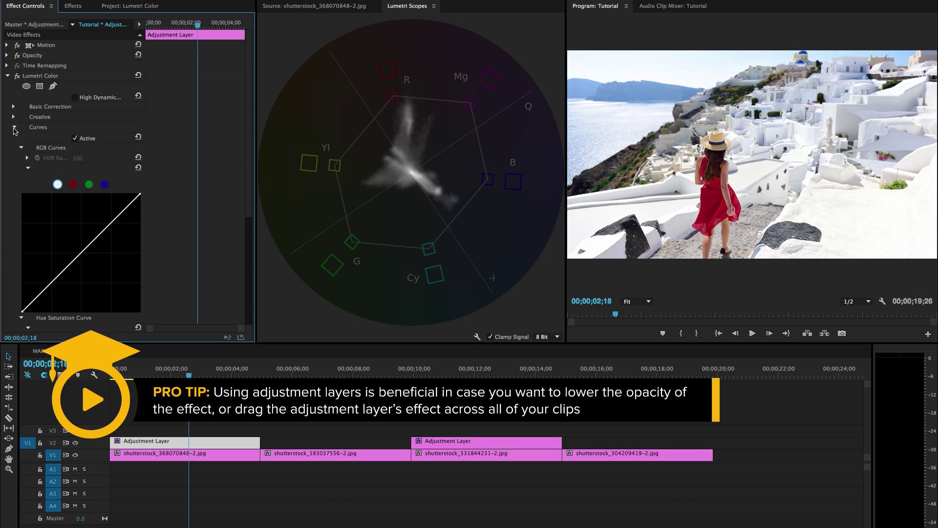
scroll(213, 194, down, 5)
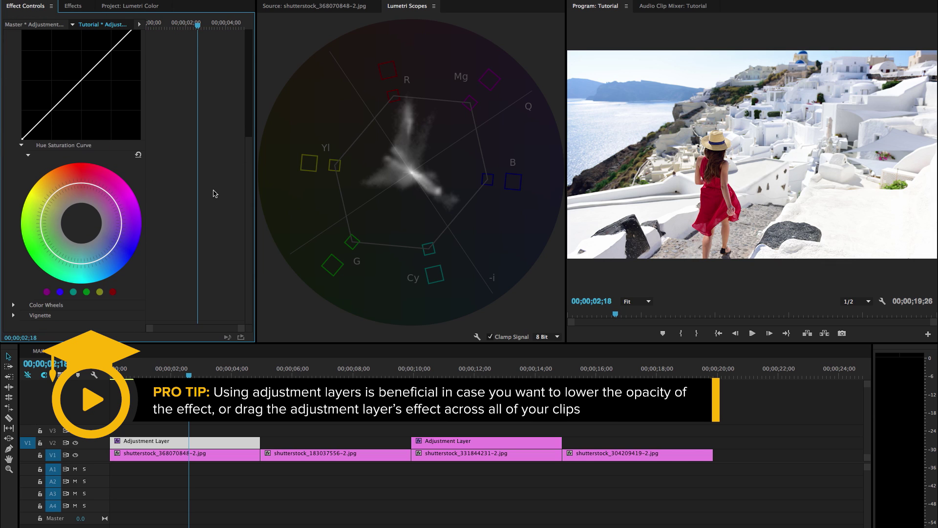
click(114, 292)
drag(94, 186, 70, 209)
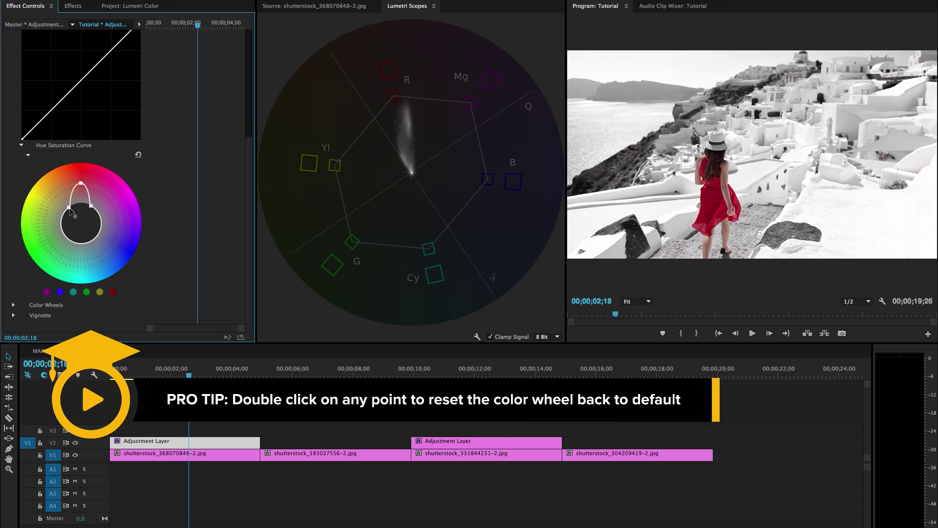
click(614, 375)
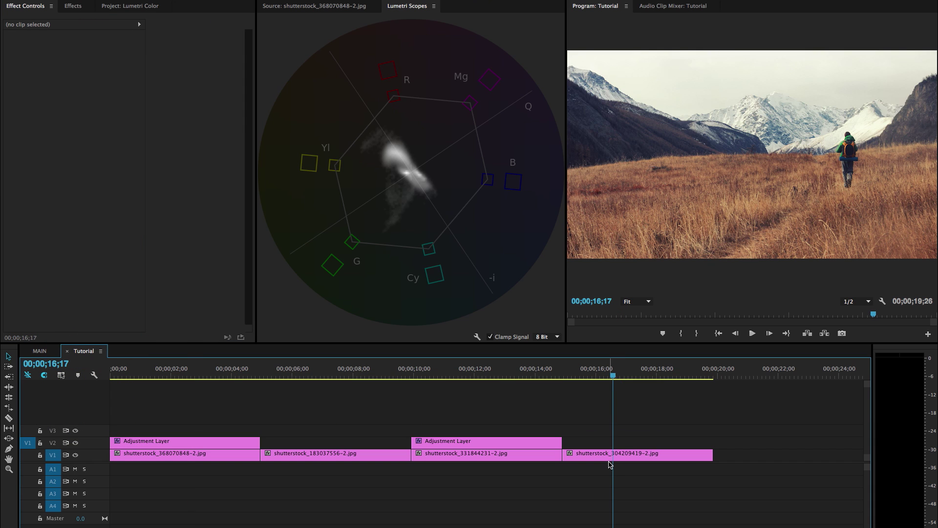
Add an adjustment layer above the mountain shot and apply Lumetri Color to it.
click(136, 8)
drag(36, 52, 564, 444)
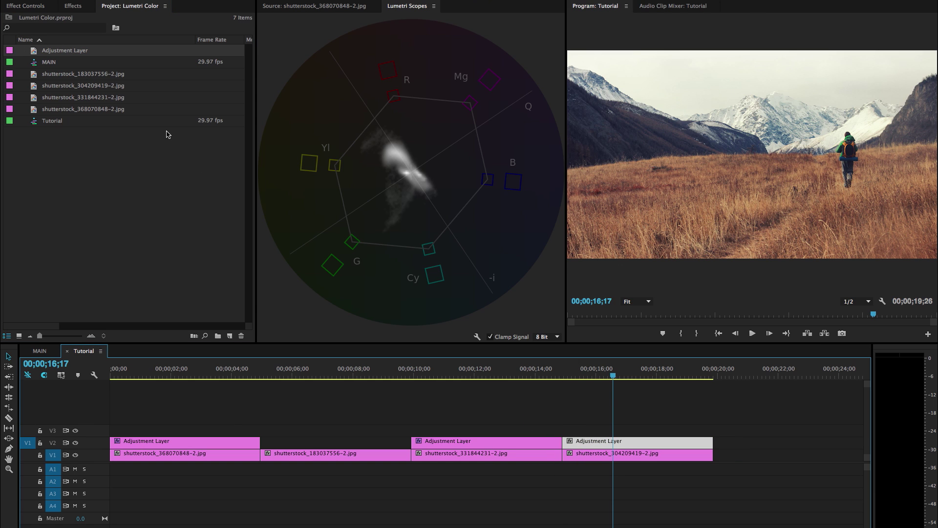
click(70, 11)
click(41, 7)
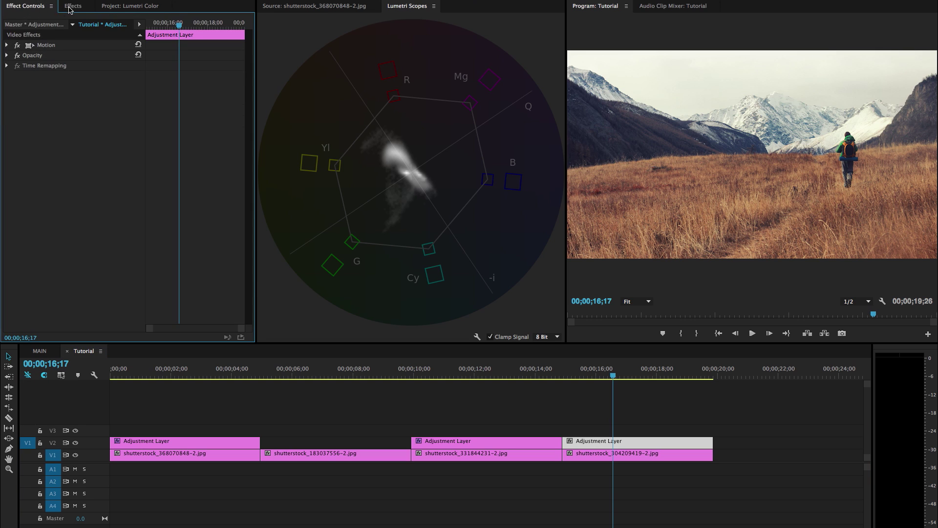
click(71, 8)
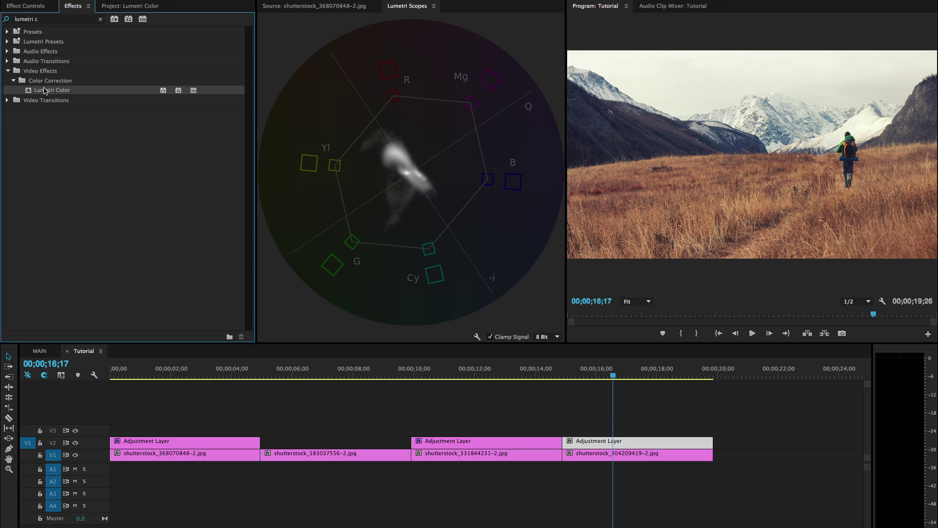
Boost the red-orange saturation on the Hue Saturation Curve to warm the grass.
click(40, 6)
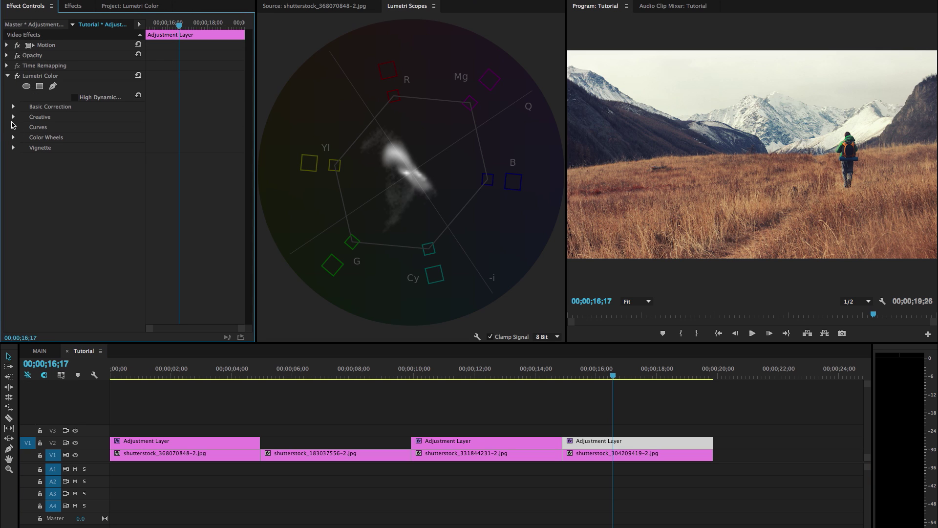
click(14, 127)
scroll(222, 207, down, 5)
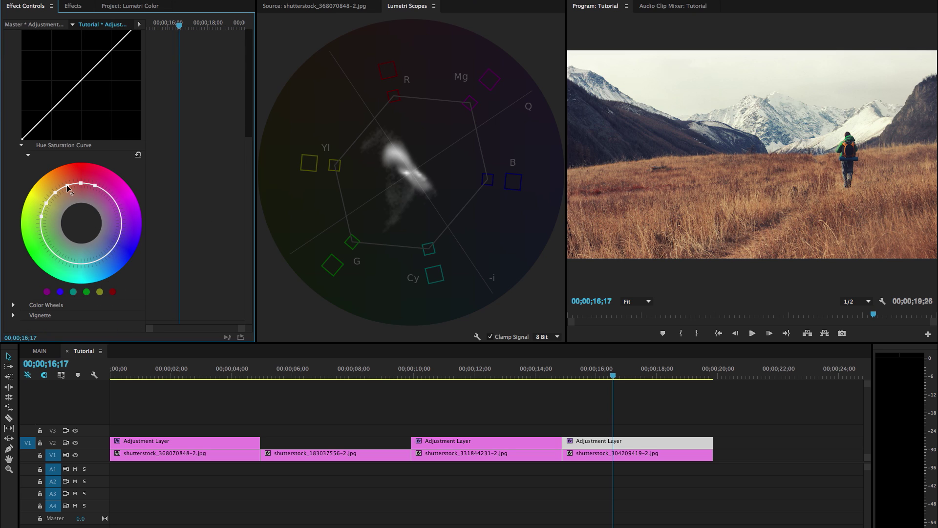
drag(67, 185, 64, 179)
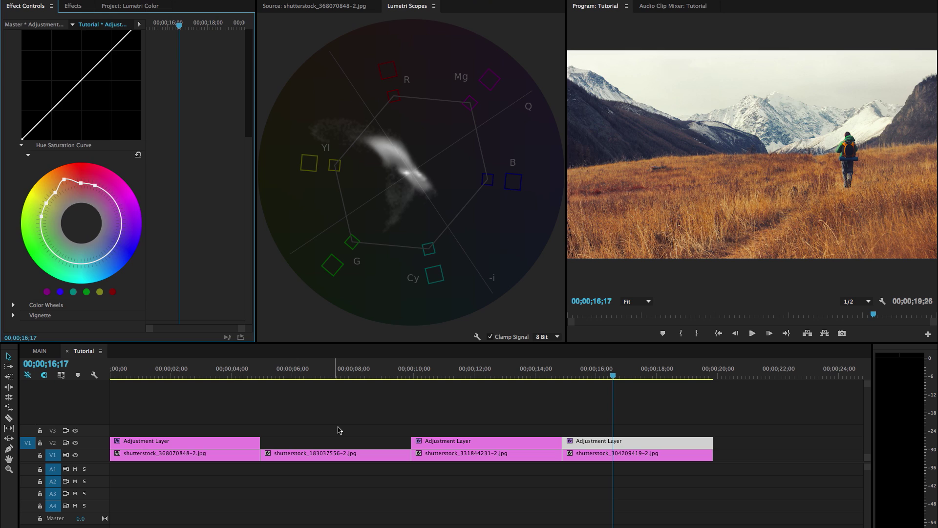
click(330, 414)
click(235, 370)
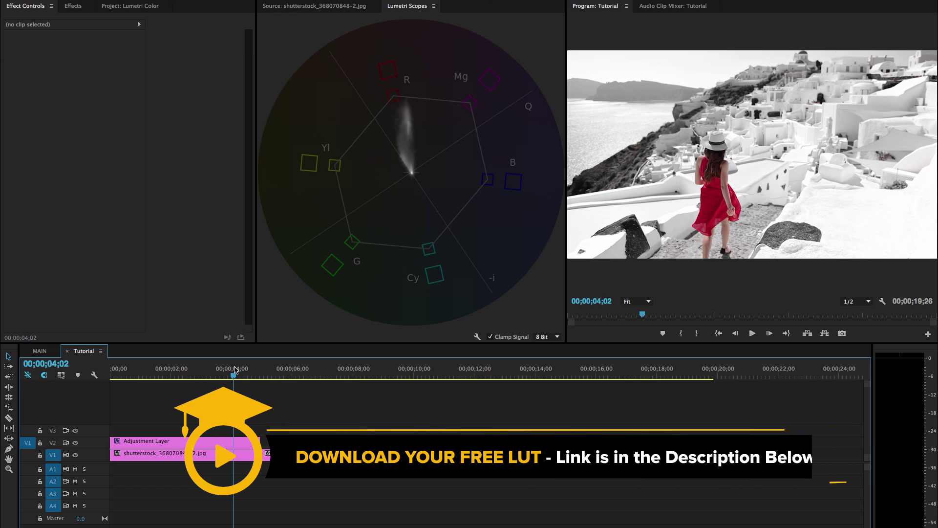
Delete the old black-and-white Lumetri Color from the street shot's adjustment layer.
click(215, 442)
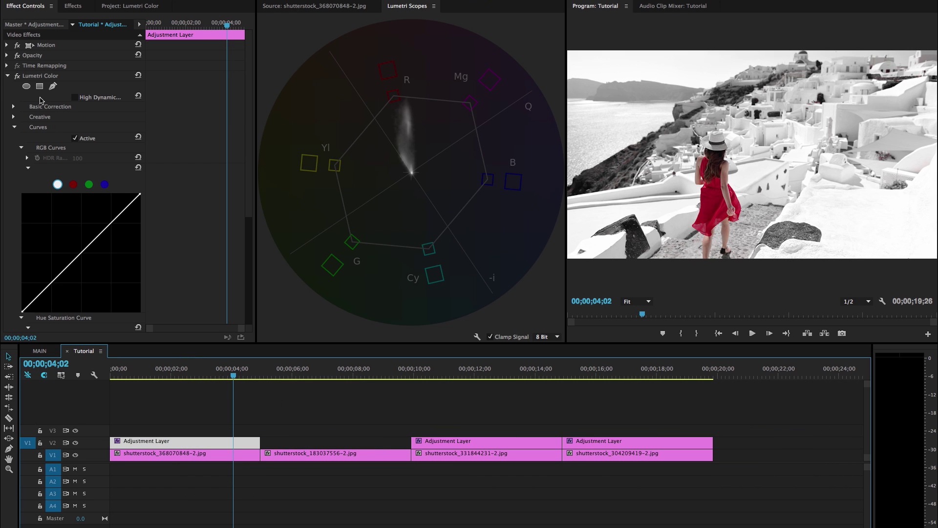
click(40, 77)
key(Delete)
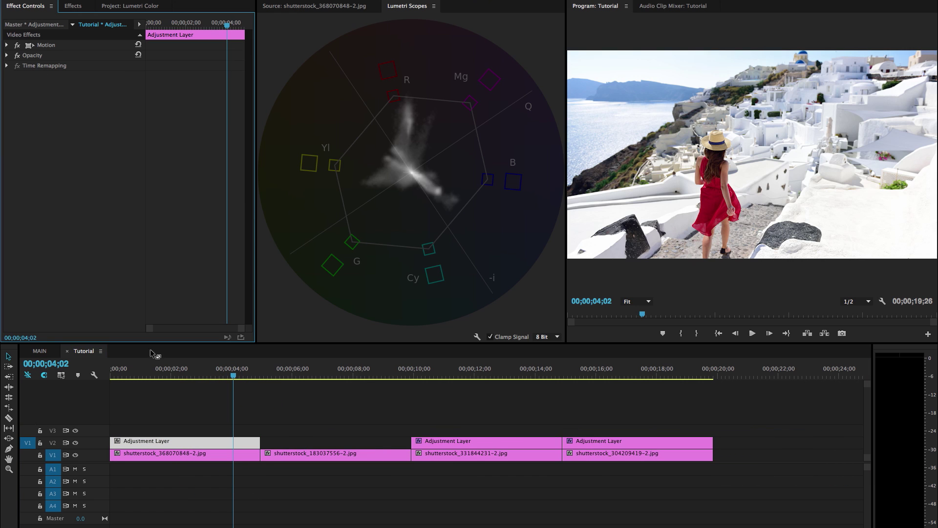
Apply a fresh Lumetri Color to the adjustment layer and expand its Creative look list.
click(69, 4)
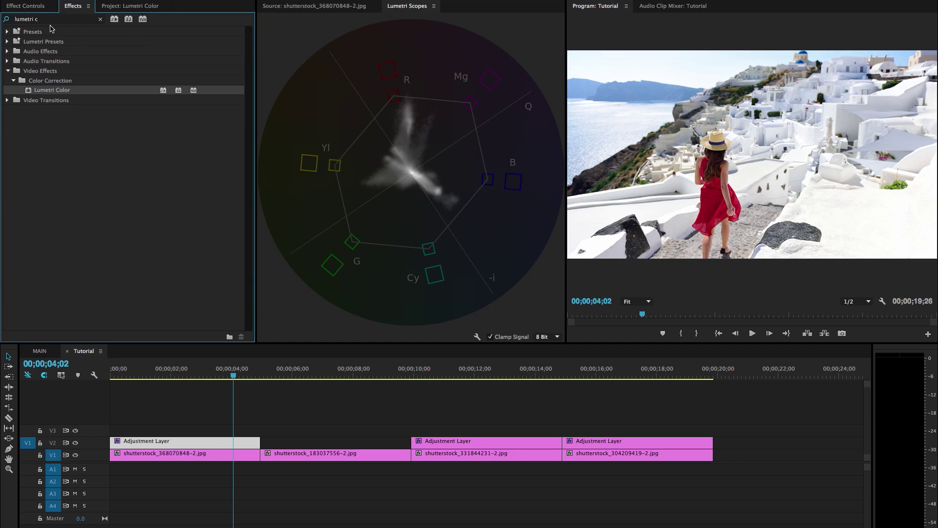
click(36, 7)
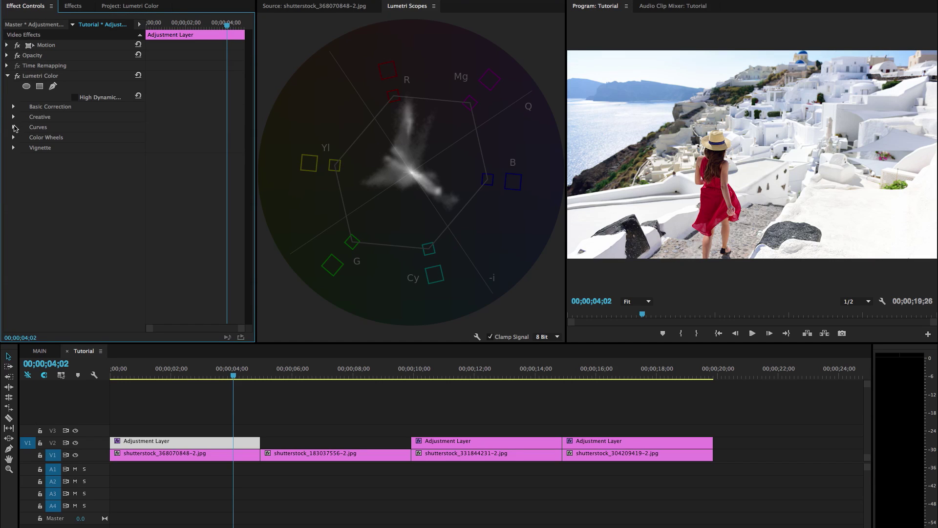
click(14, 117)
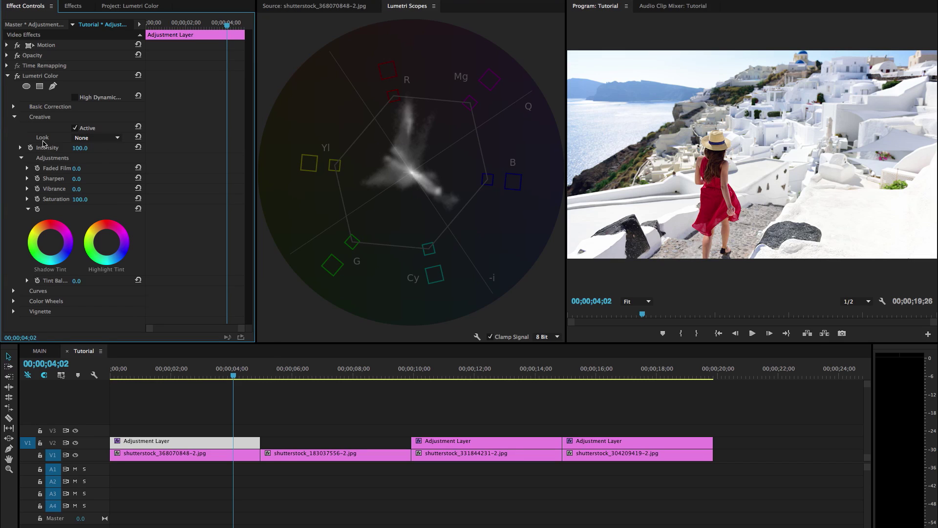
click(98, 138)
Load TVC LUT.cube as the Creative look.
click(103, 165)
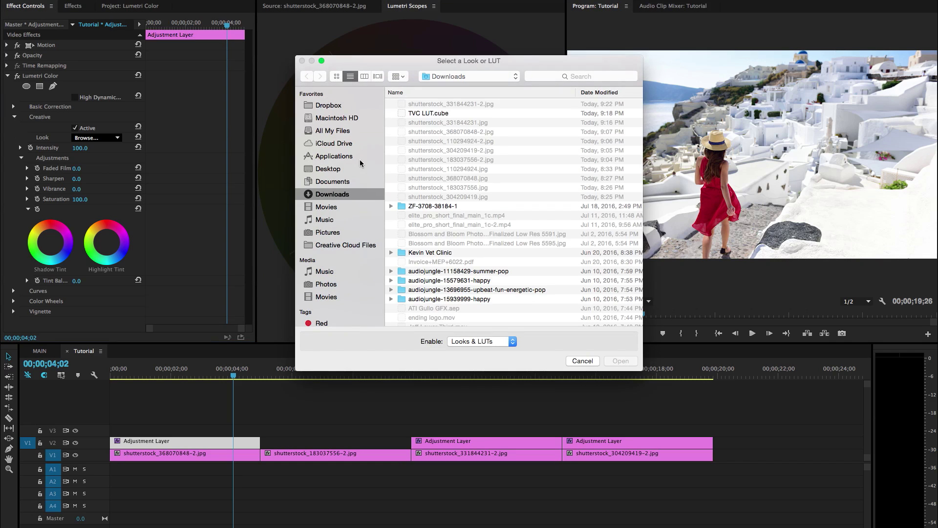
click(434, 114)
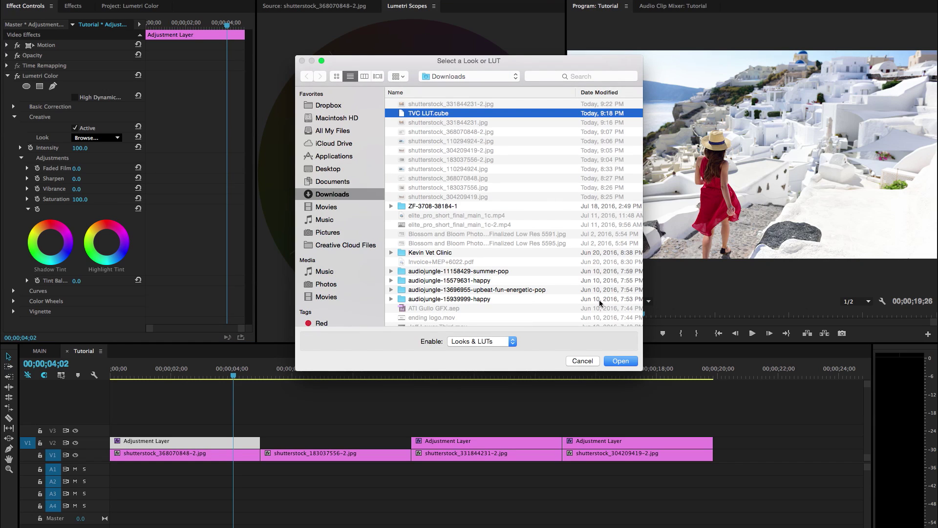
click(632, 362)
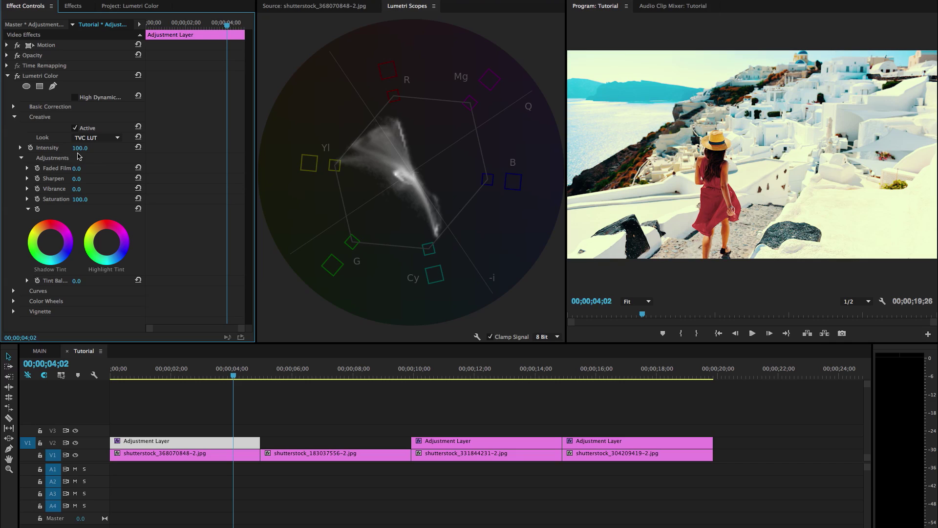
Set the look's Intensity to 50 and Faded Film to 50.
click(83, 147)
text(50)
key(Return)
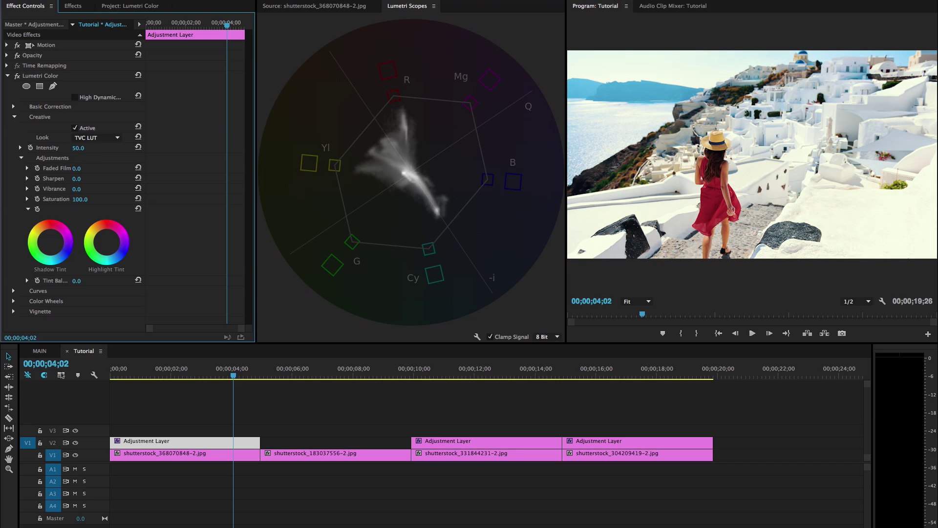
click(85, 165)
text(50)
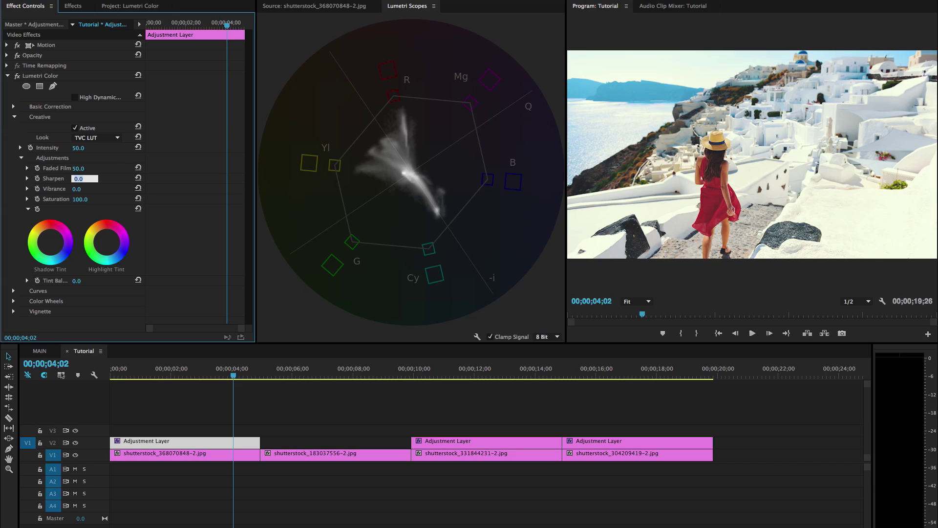
key(Tab)
click(13, 117)
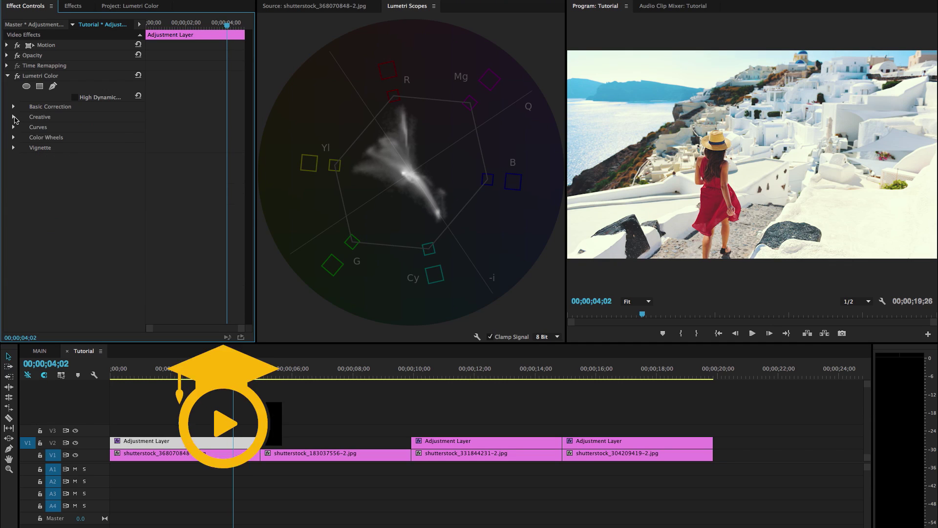
click(13, 107)
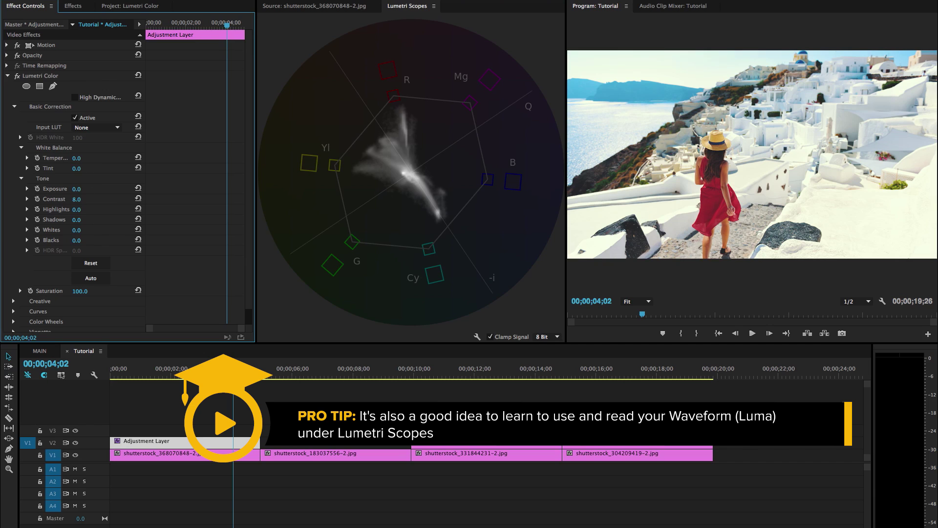
Raise Contrast to 35 and lower Exposure to -0.3 in Basic Correction.
drag(76, 199, 85, 199)
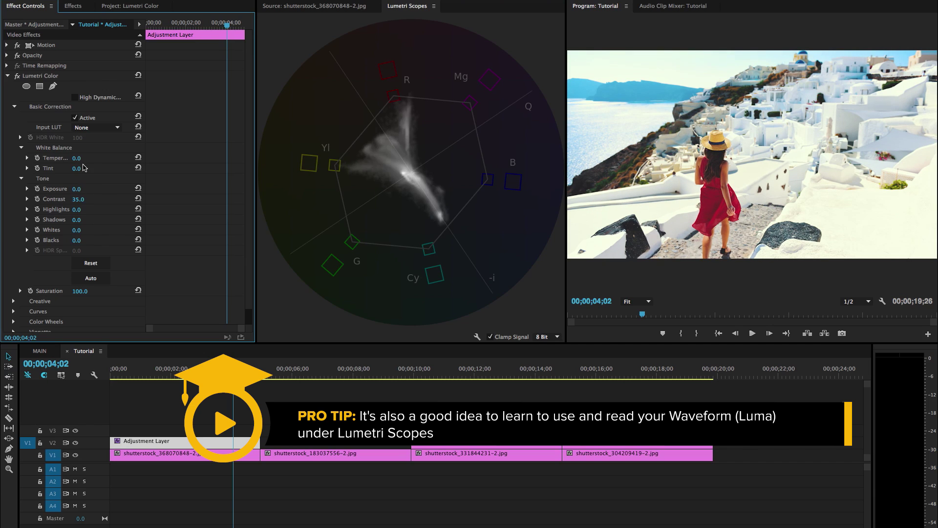
click(85, 189)
text(-0.3)
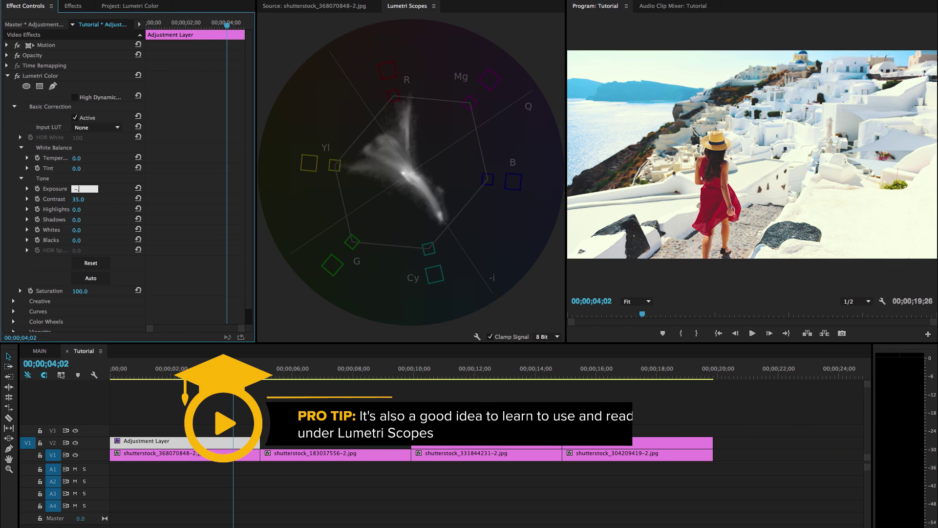
key(Return)
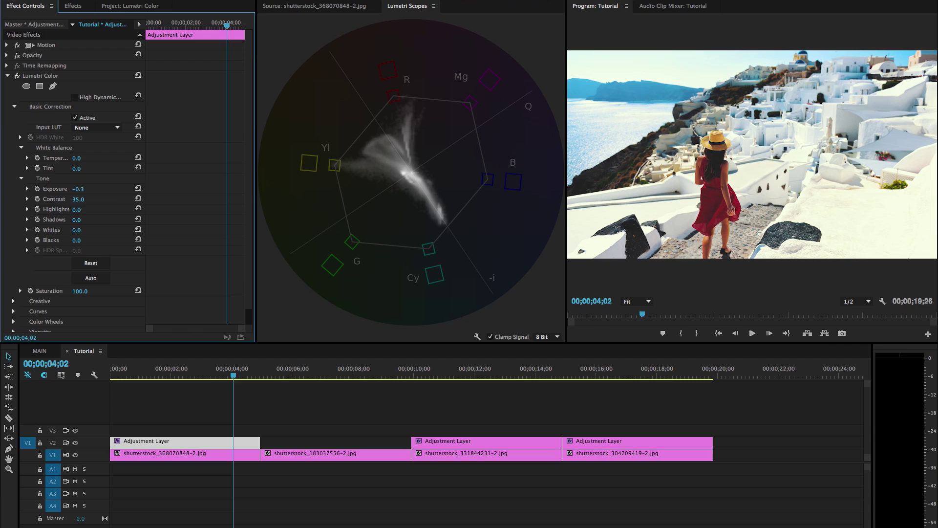
click(16, 107)
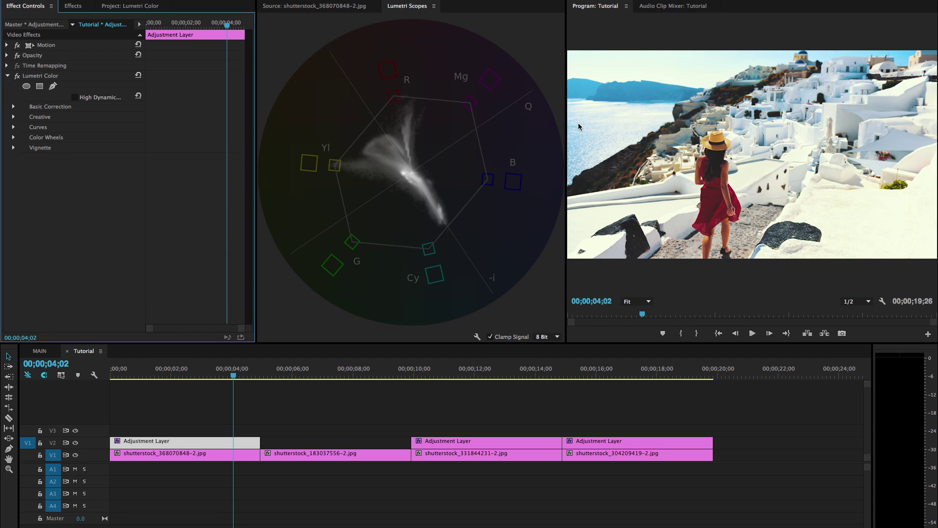
drag(569, 124, 354, 143)
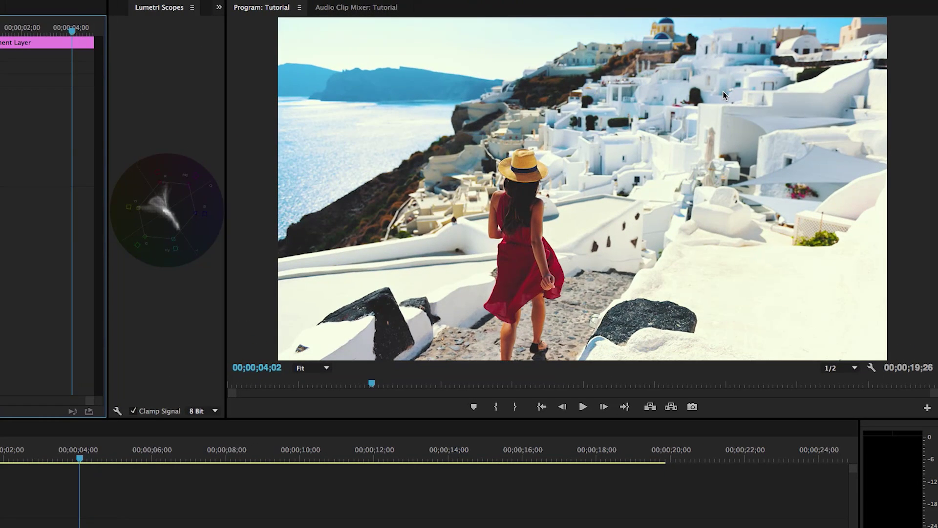
Save the project and restore the scopes panel to its previous size.
key(ctrl+s)
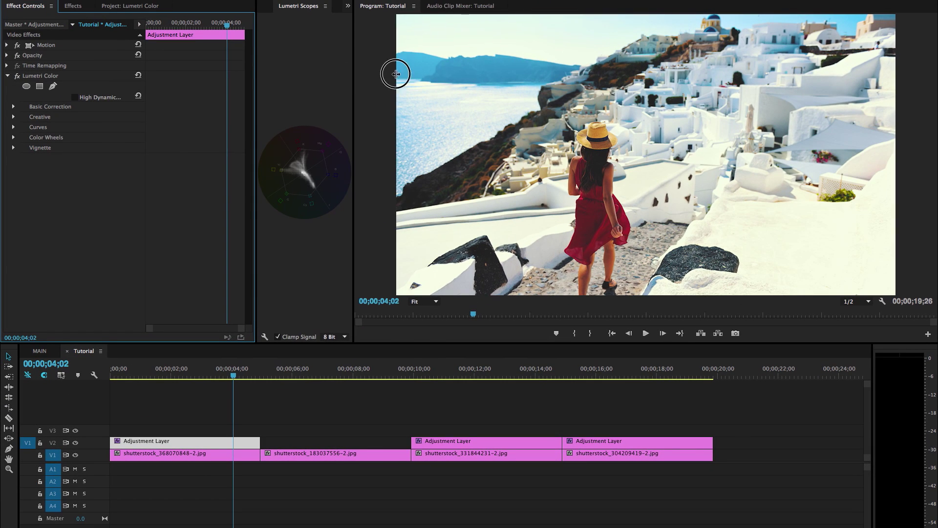
drag(396, 74, 554, 64)
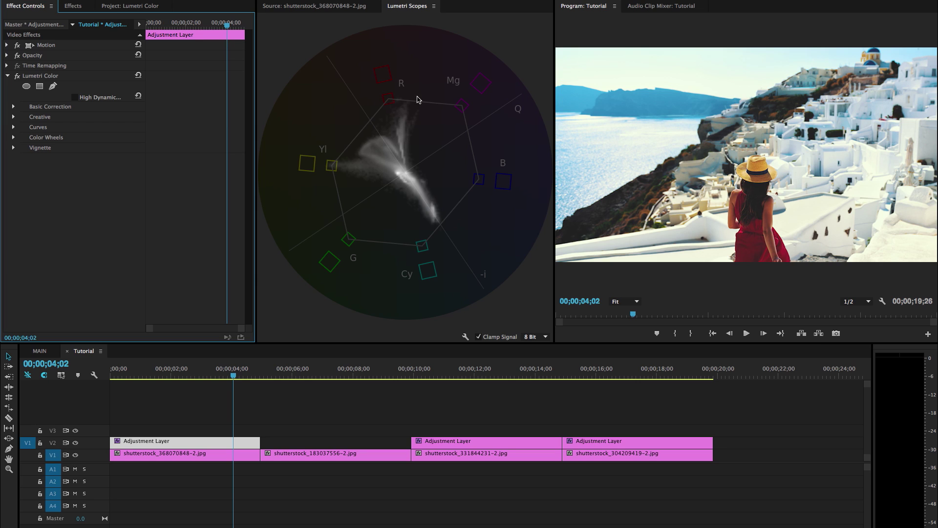
click(13, 127)
Pull two Hue Saturation curve points inward around the cyan-blue hues.
scroll(155, 200, down, 5)
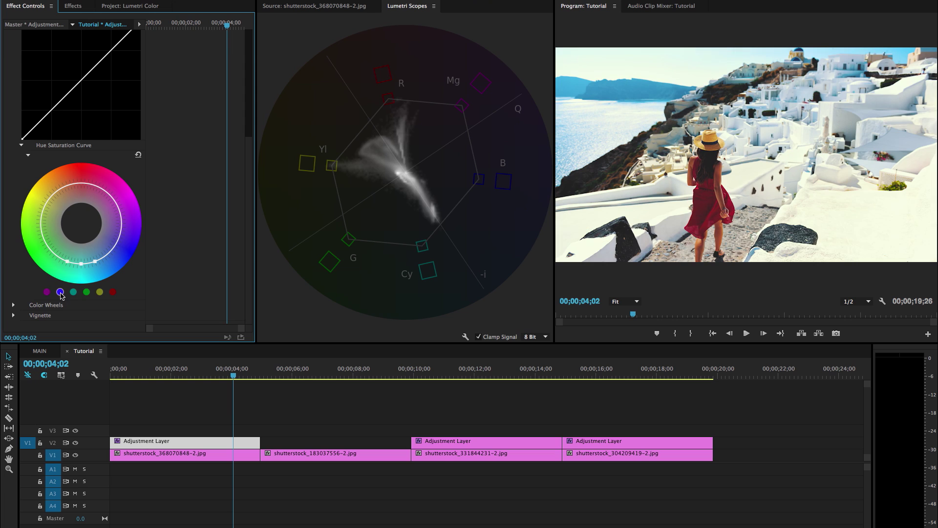
drag(81, 264, 80, 254)
drag(554, 79, 293, 162)
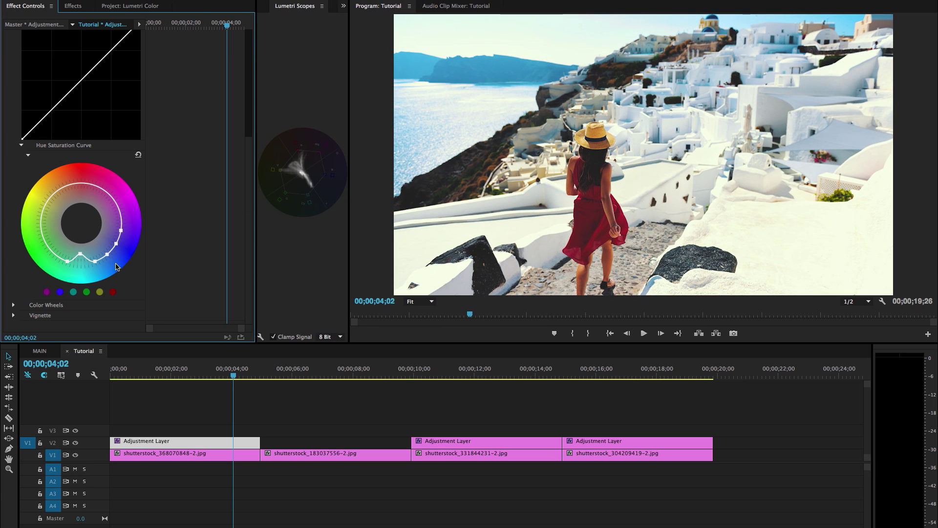
mouse_move(95, 261)
mouse_down()
mouse_move(89, 246)
mouse_move(100, 270)
mouse_move(93, 254)
mouse_up()
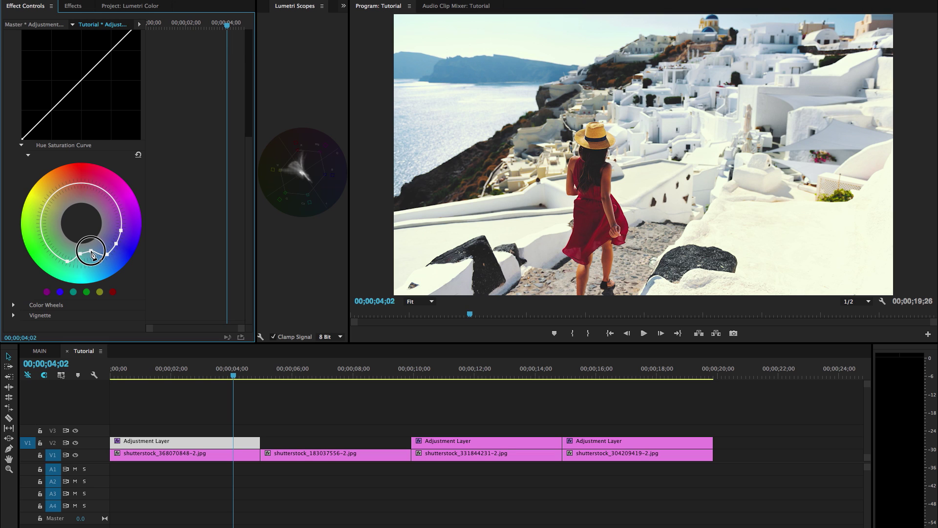
Add a point on the Hue Saturation curve's left side and pull it inward.
drag(349, 85, 555, 84)
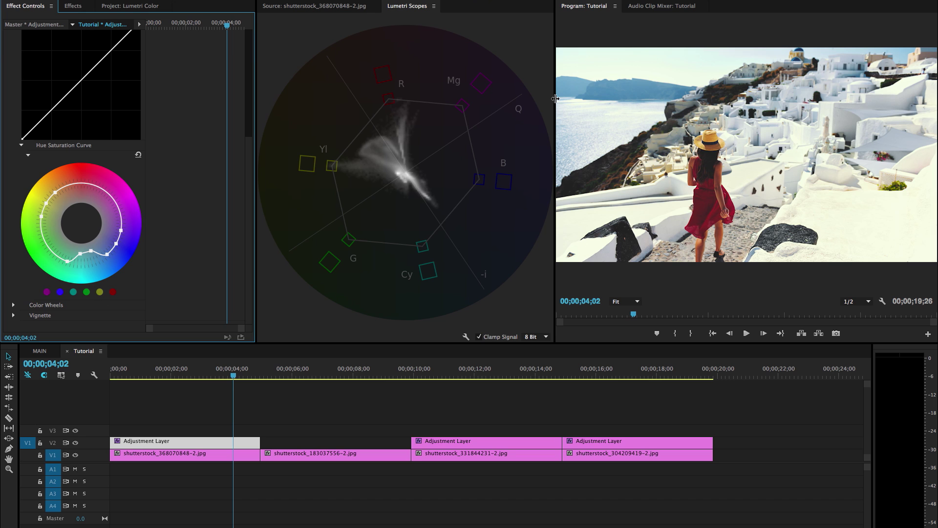
drag(555, 99, 424, 106)
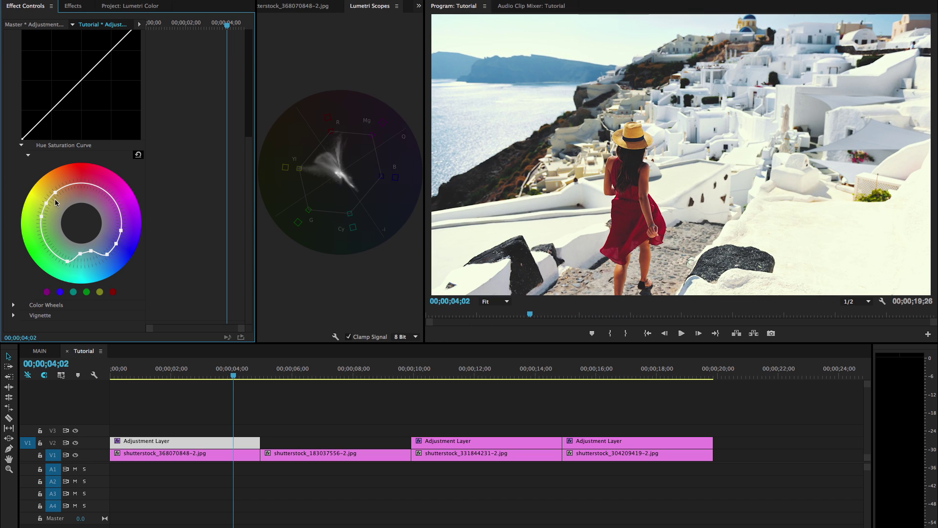
click(69, 185)
mouse_move(57, 195)
mouse_down()
mouse_move(69, 210)
mouse_move(60, 199)
mouse_up()
click(223, 448)
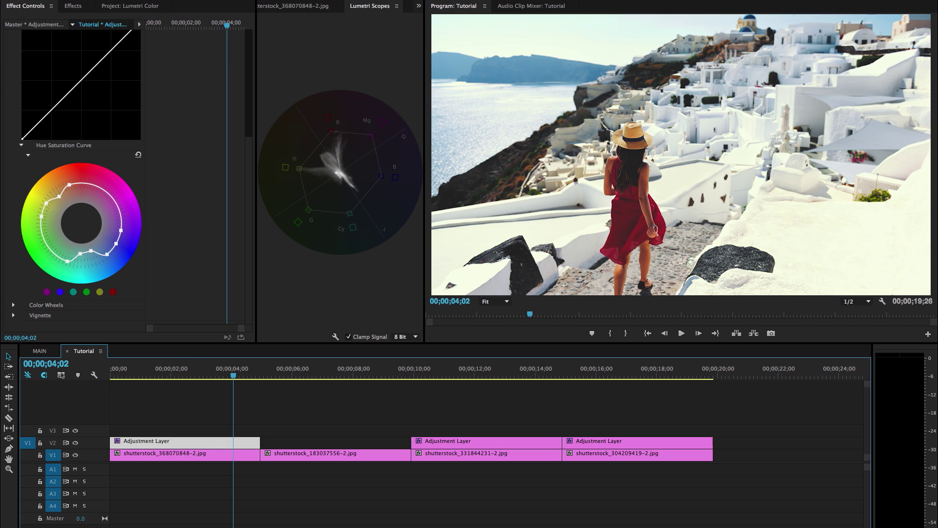
Toggle the Lumetri Color effect off and on to compare, then move to 00;00;12;20.
click(73, 6)
key(shift+5)
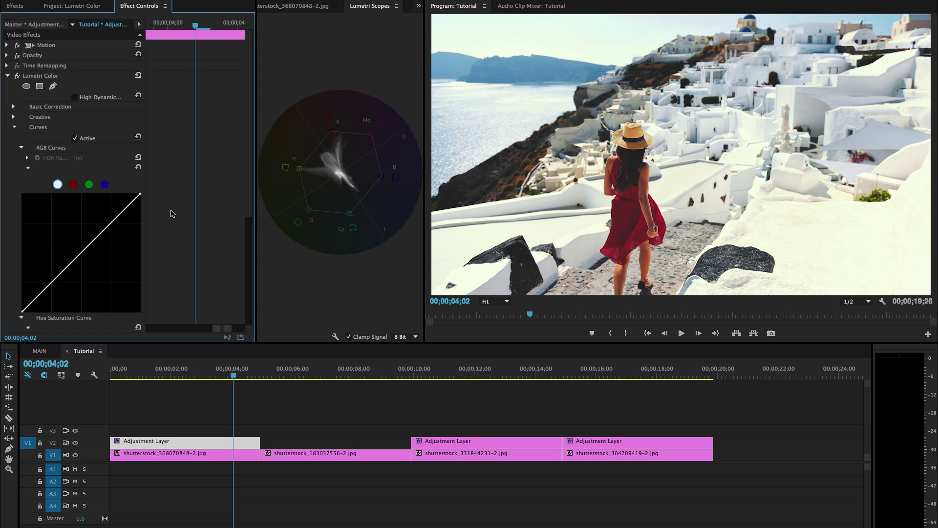
click(18, 77)
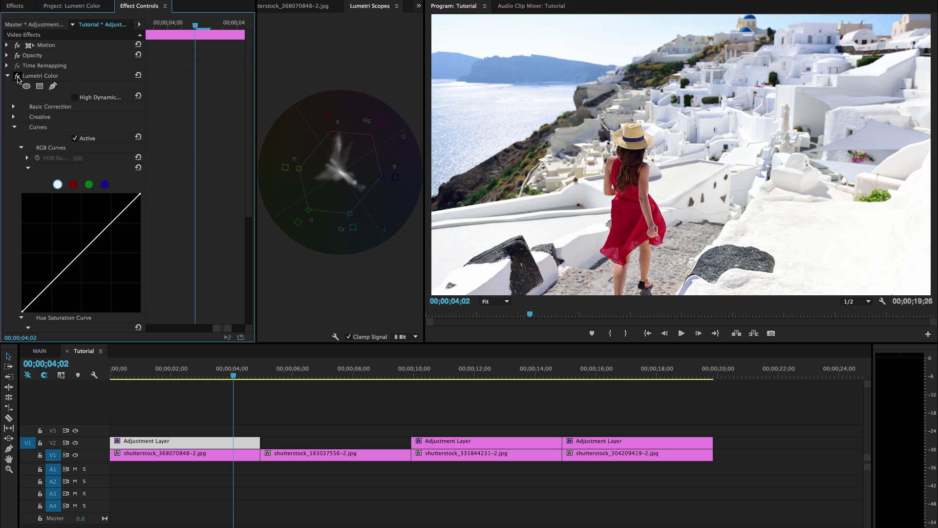
click(18, 77)
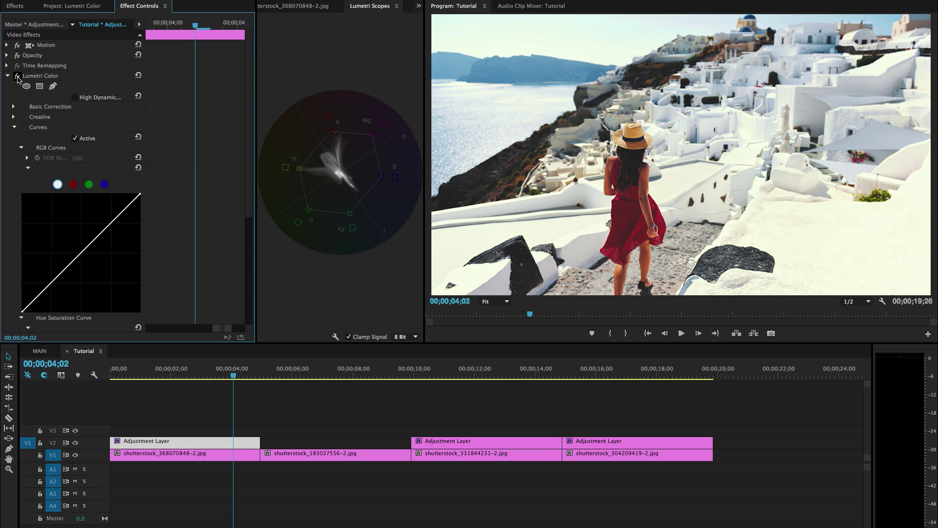
click(495, 375)
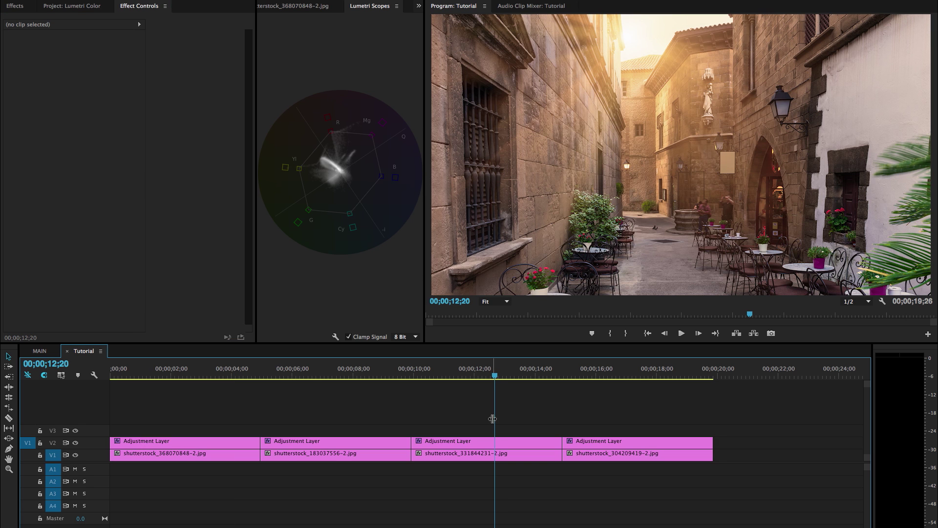
Load TVC LUT.cube as the Creative look on the alley shot's adjustment layer.
click(491, 444)
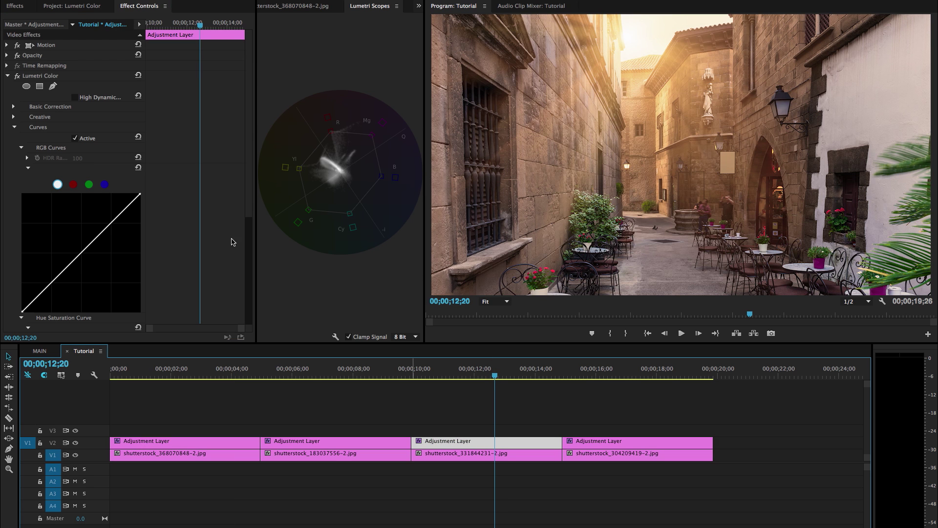
click(14, 127)
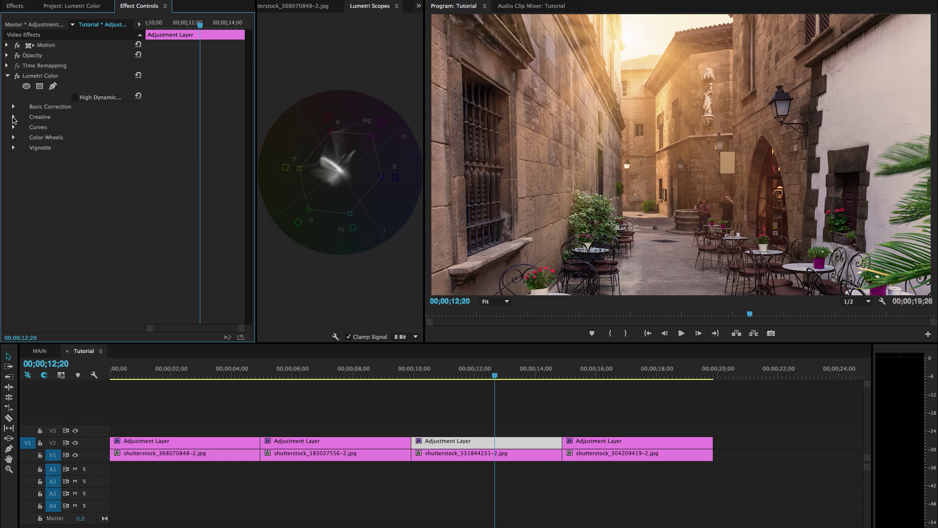
click(15, 117)
click(88, 139)
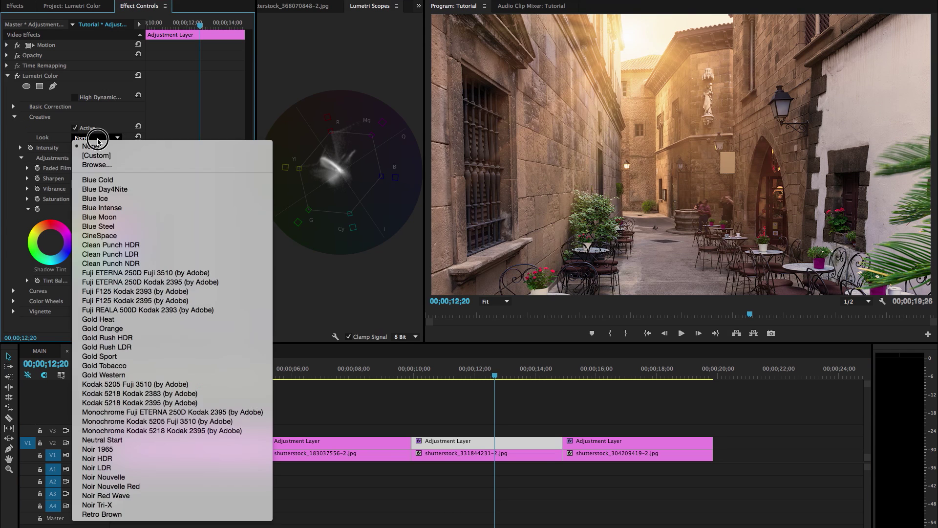
click(110, 165)
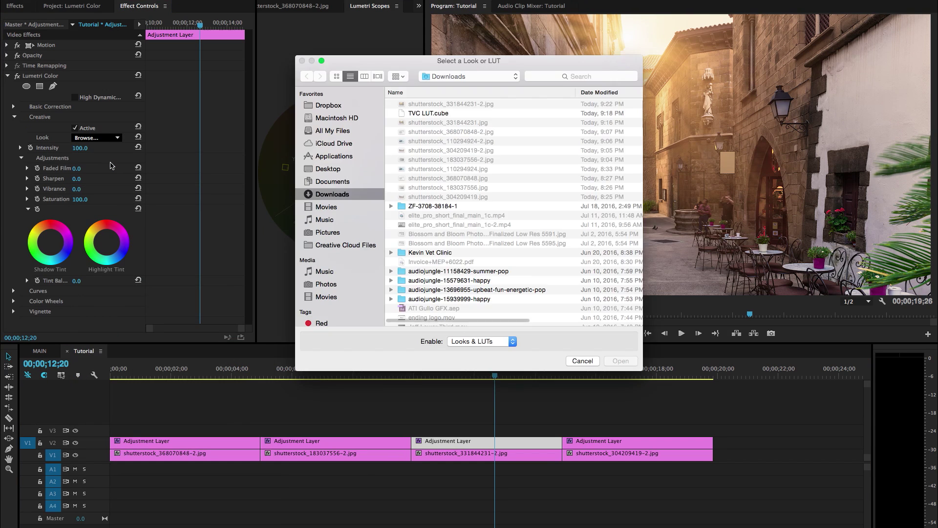
double_click(434, 113)
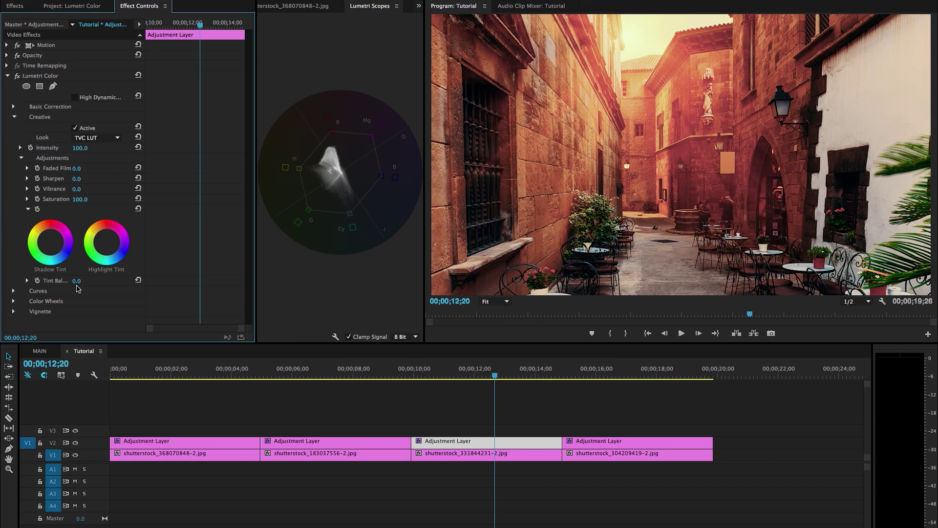
Set the look's Intensity to 50 and raise Contrast to 60.
click(79, 148)
text(50)
key(Return)
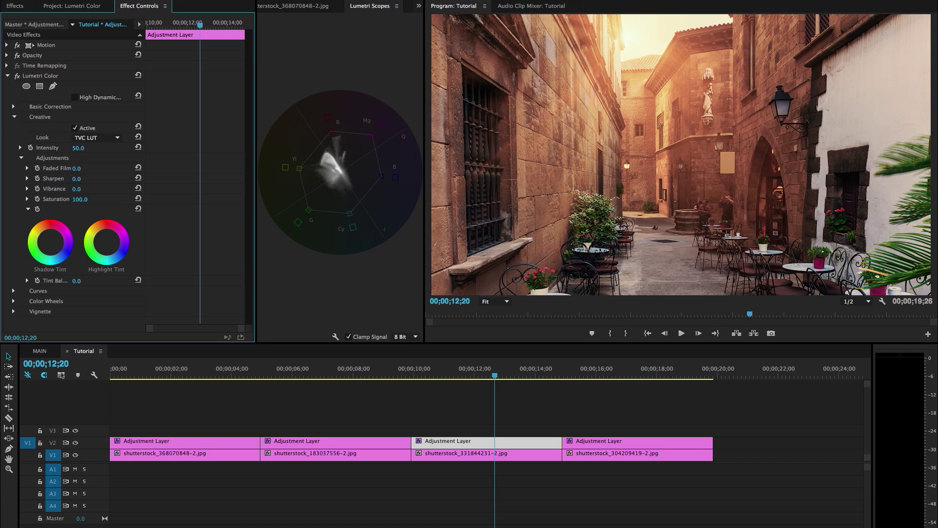
click(14, 117)
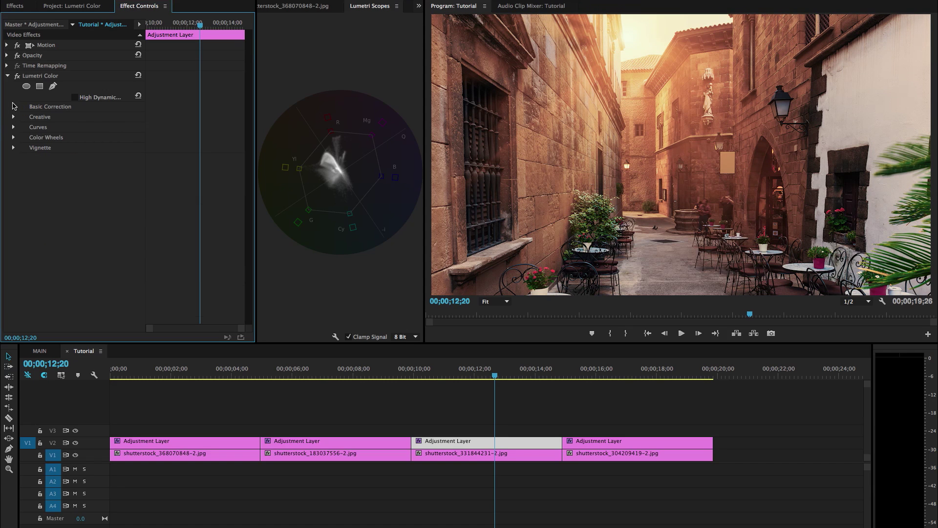
click(13, 107)
drag(78, 199, 85, 210)
Set Faded Film to 50 and Exposure to -0.2.
scroll(117, 207, down, 1)
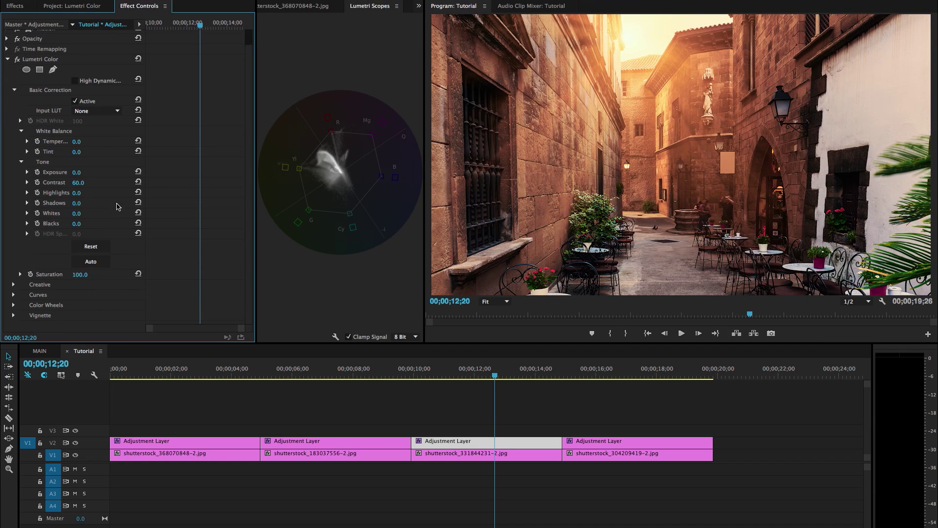
click(14, 285)
scroll(73, 220, down, 5)
click(77, 172)
text(50)
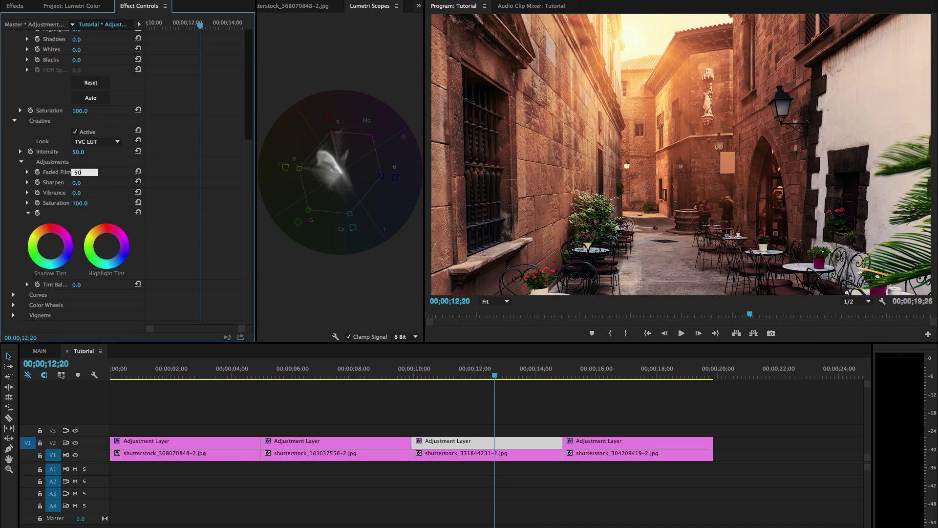
key(Return)
scroll(79, 191, up, 6)
click(78, 190)
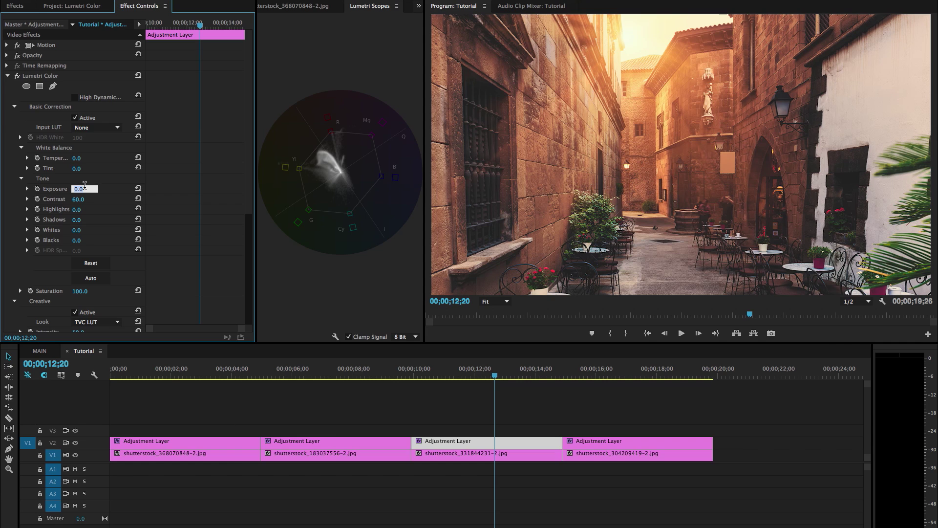
text(-)
key(Return)
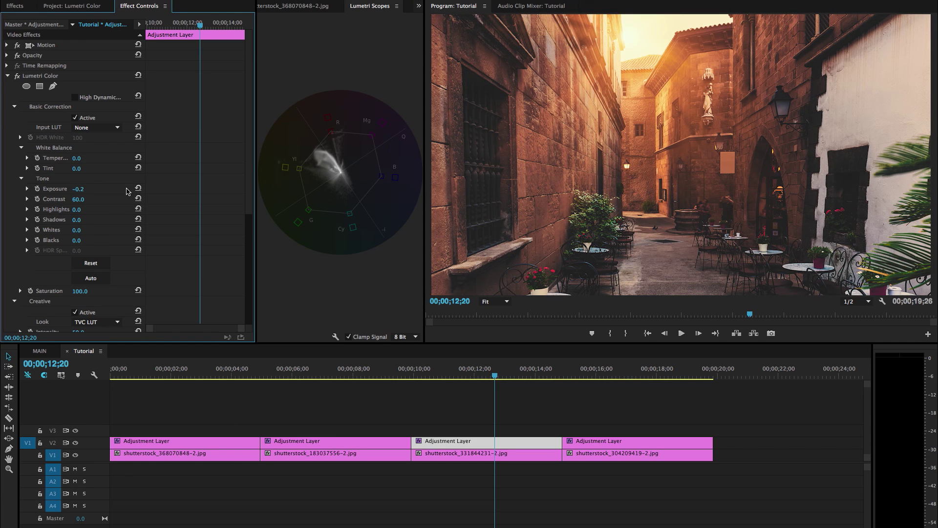
scroll(25, 281, down, 5)
Add and drag Hue Saturation curve points along the upper-left arc to adjust orange-yellow saturation.
click(14, 295)
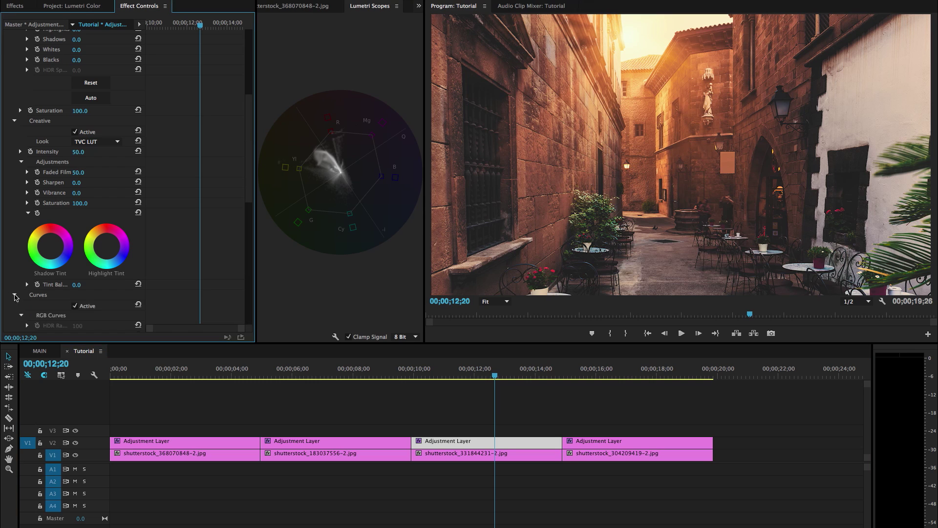
scroll(215, 191, down, 5)
scroll(218, 191, down, 3)
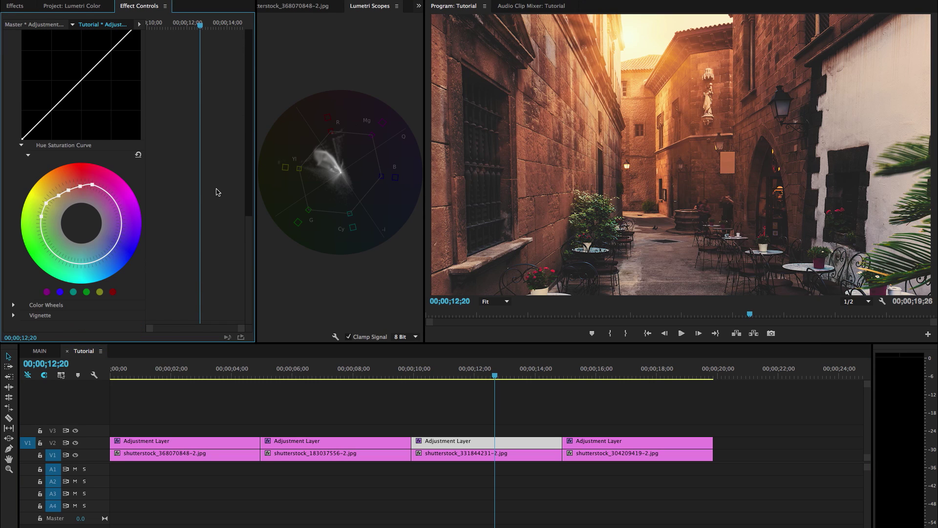
drag(58, 195, 58, 198)
drag(69, 192, 81, 187)
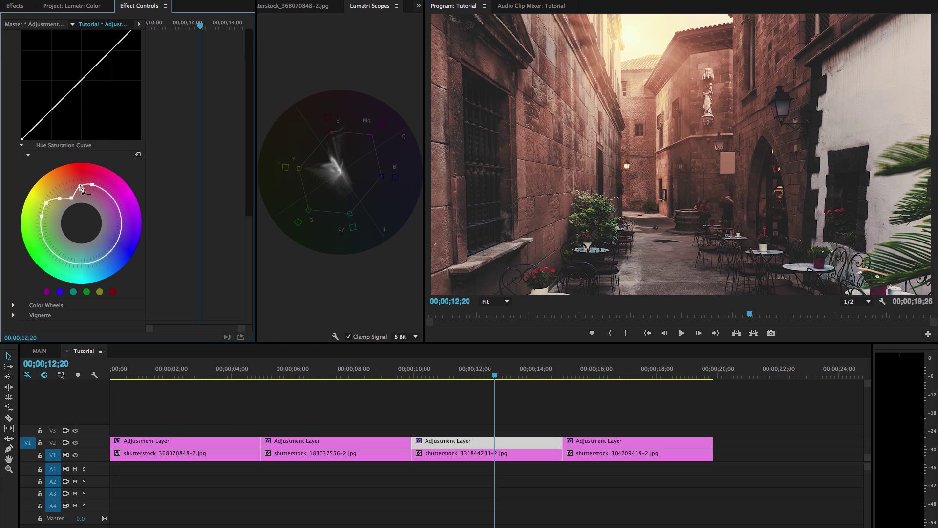
drag(72, 197, 70, 192)
click(392, 405)
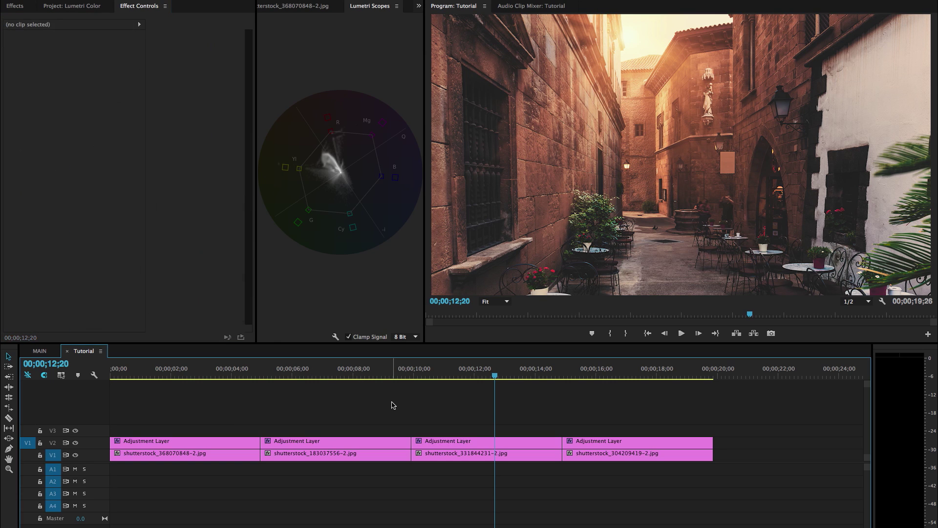